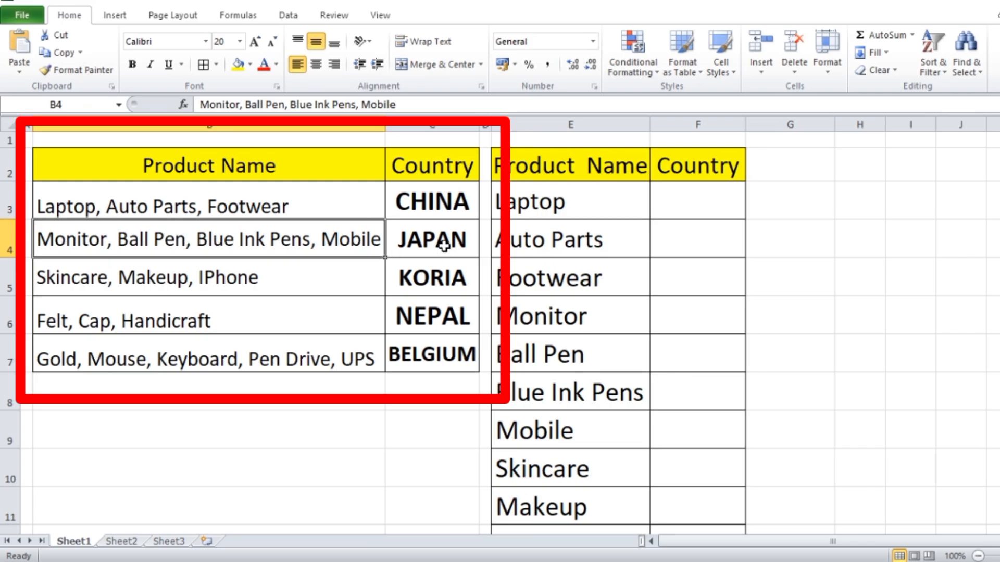
# - Examine the grouped products and countries in B2:C7 and the single-product list in E3:E20
pyautogui.click(176, 282)
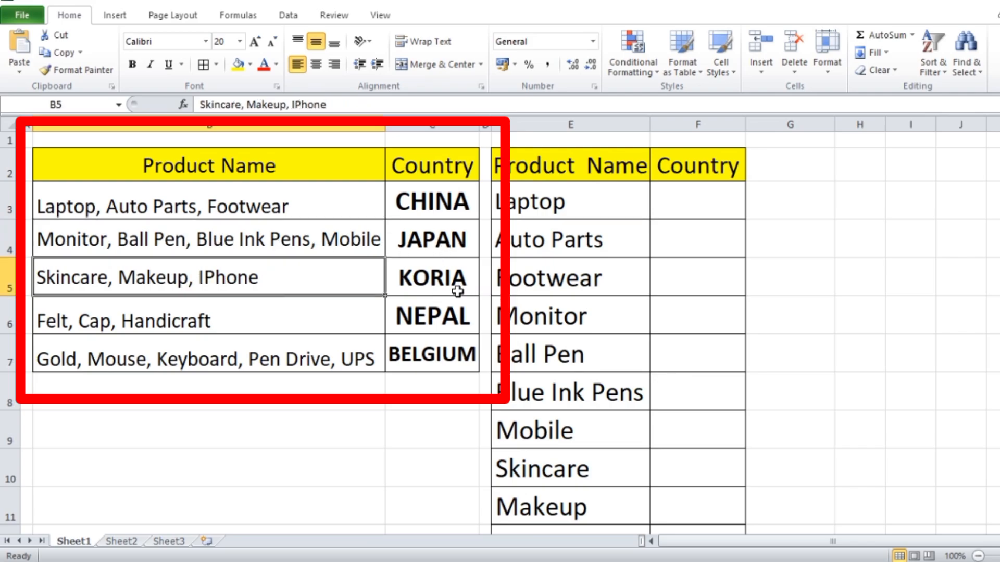
pyautogui.click(147, 320)
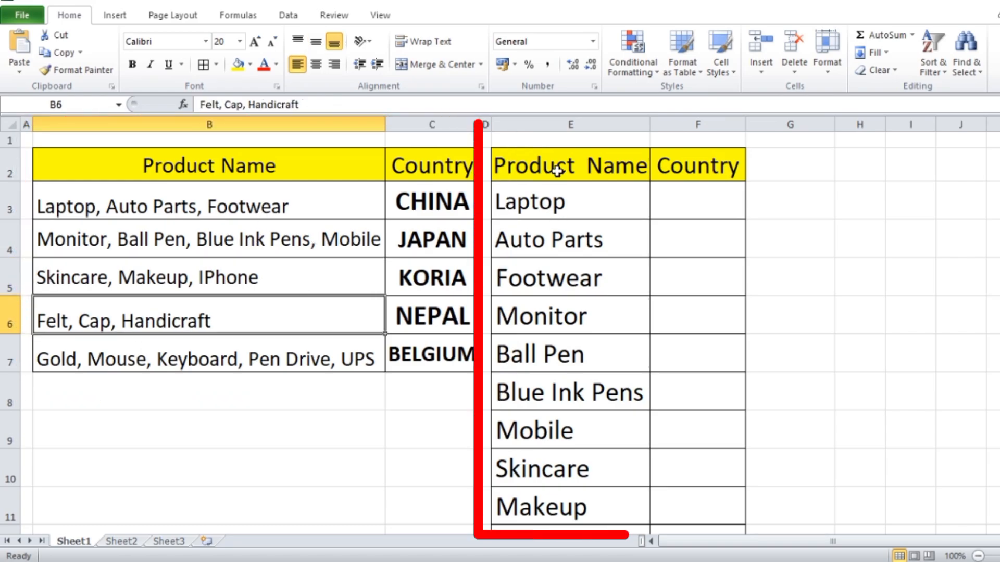
pyautogui.moveTo(585, 165); pyautogui.dragTo(739, 471)
pyautogui.scroll(3, 625, 335)
pyautogui.click(867, 302)
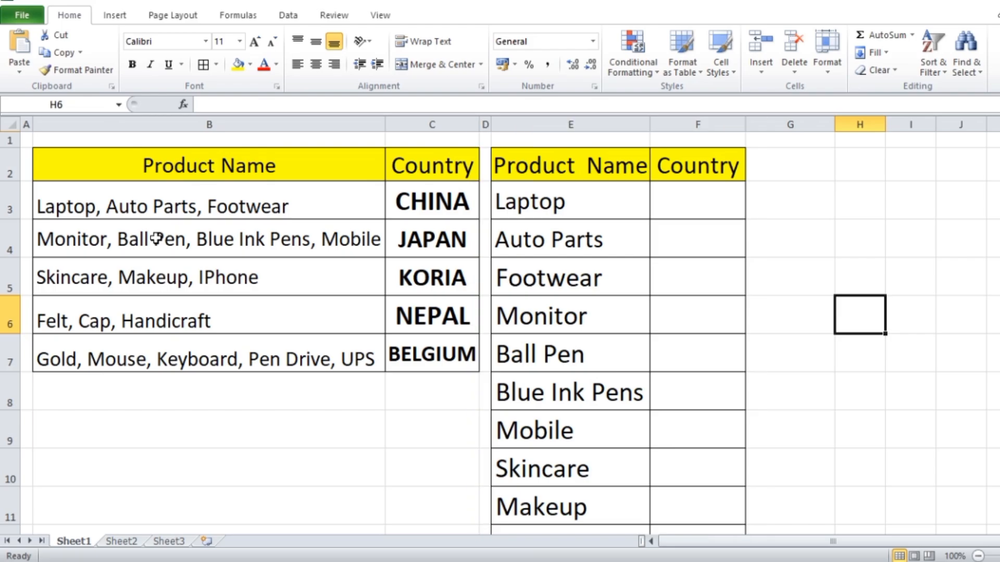
pyautogui.click(571, 211)
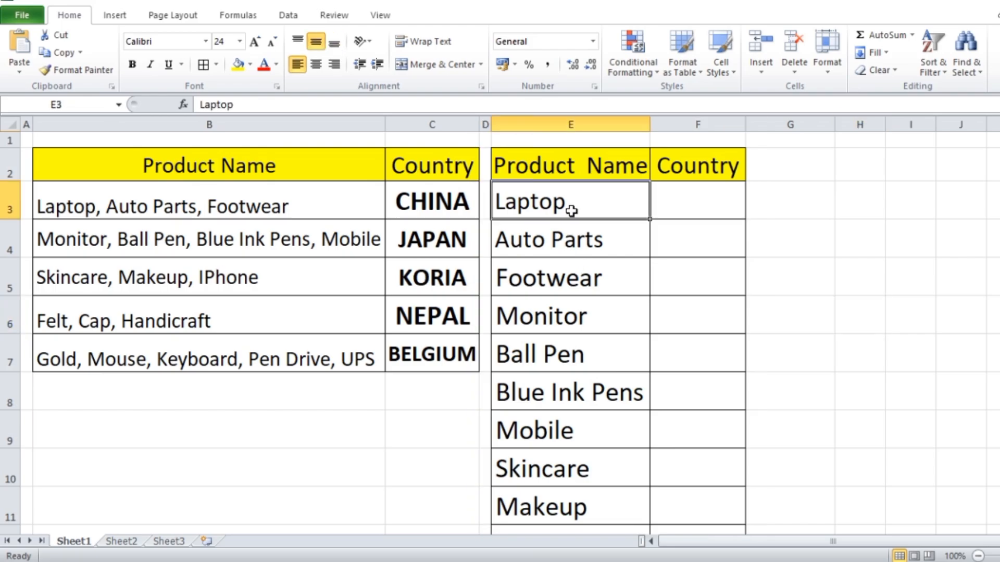
pyautogui.moveTo(578, 201); pyautogui.dragTo(572, 553)
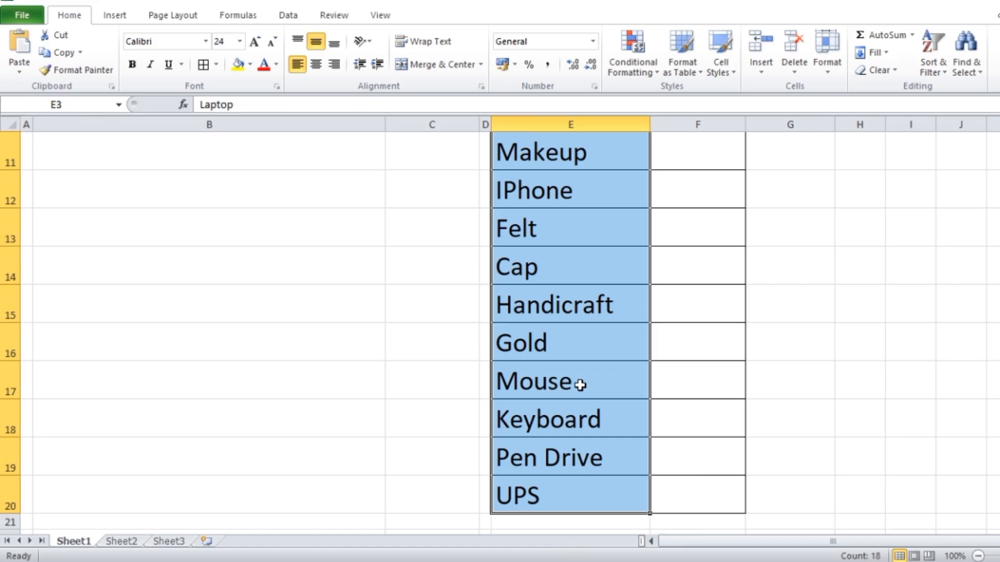
pyautogui.scroll(3, 594, 302)
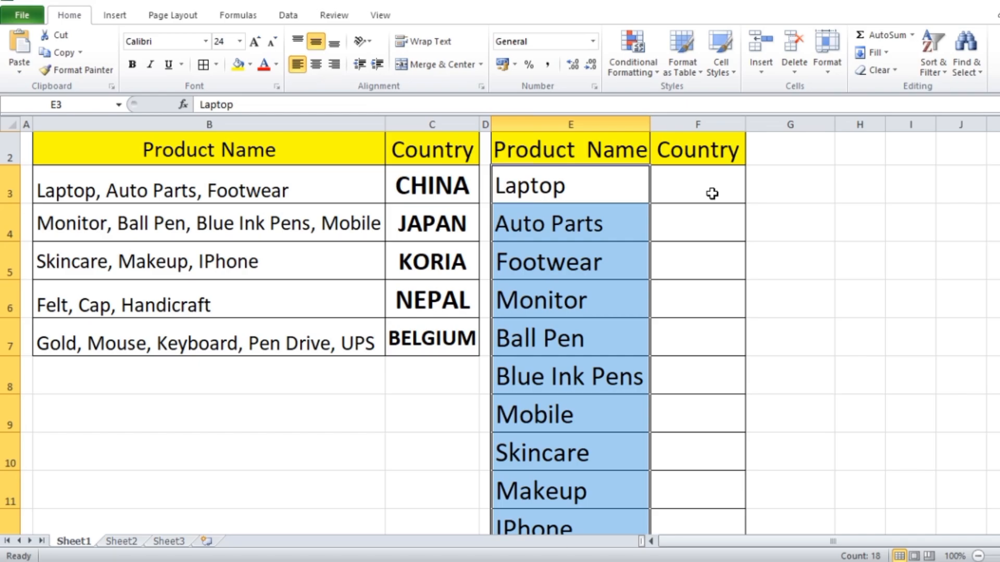
pyautogui.click(877, 296)
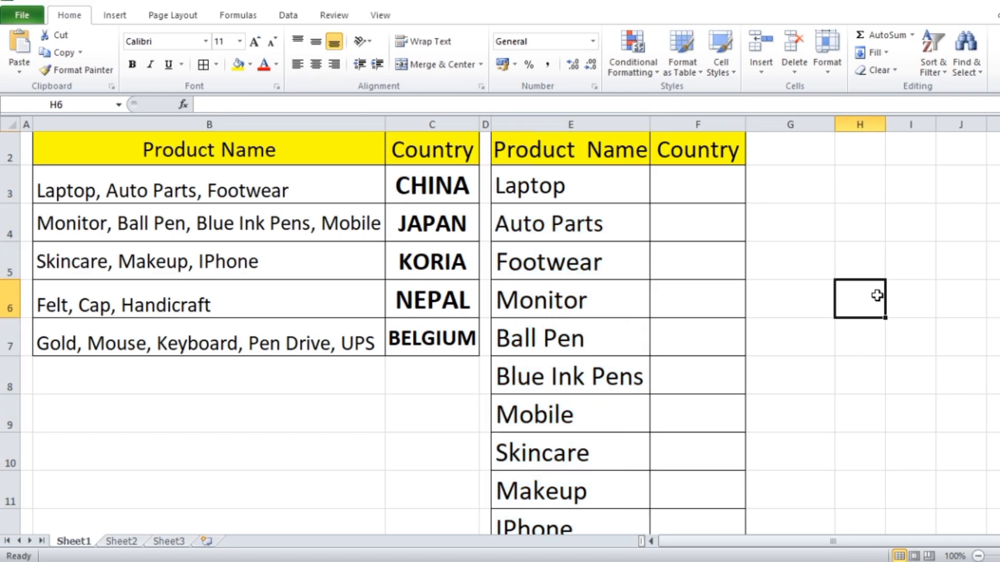
# - Start a VLOOKUP formula in F3 with E3 as lookup value and the absolute range $B$2:$C$7 as table array
pyautogui.click(704, 190)
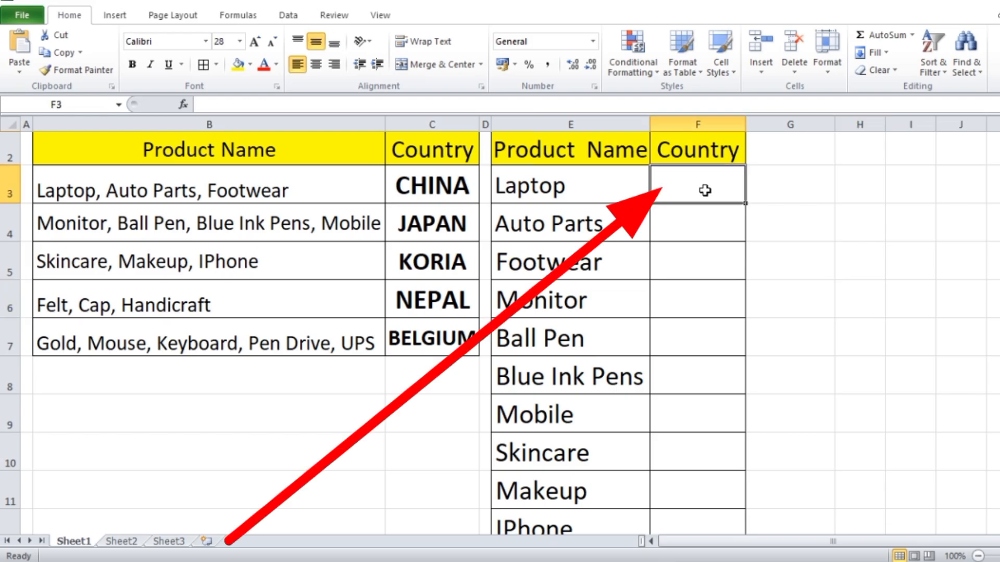
pyautogui.write('=VL')
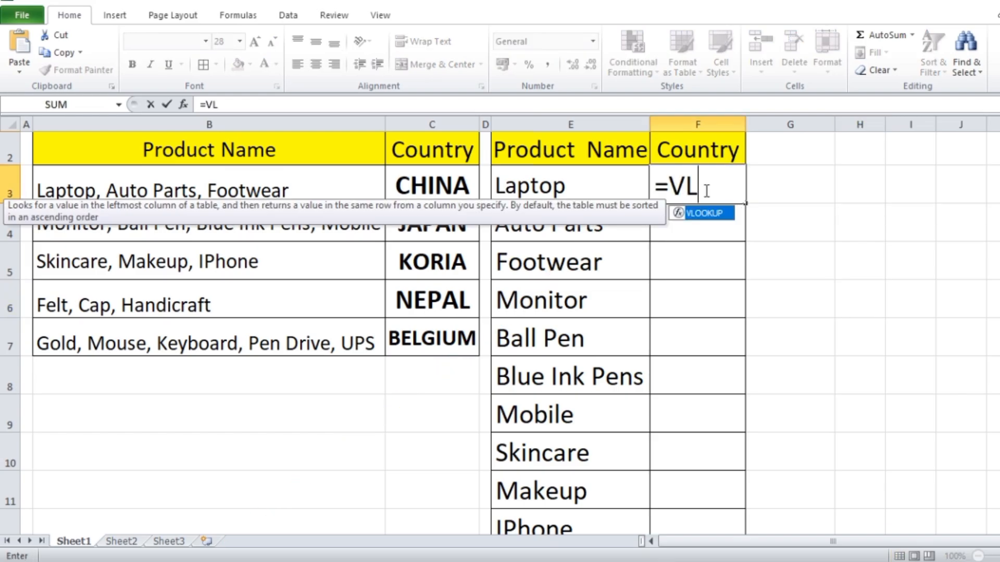
pyautogui.doubleClick(710, 214)
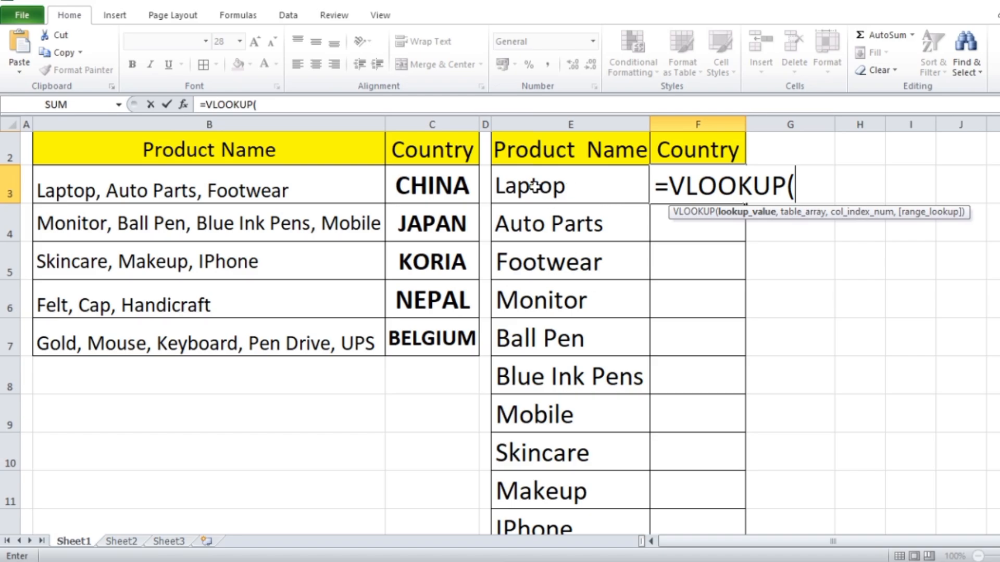
pyautogui.click(564, 187)
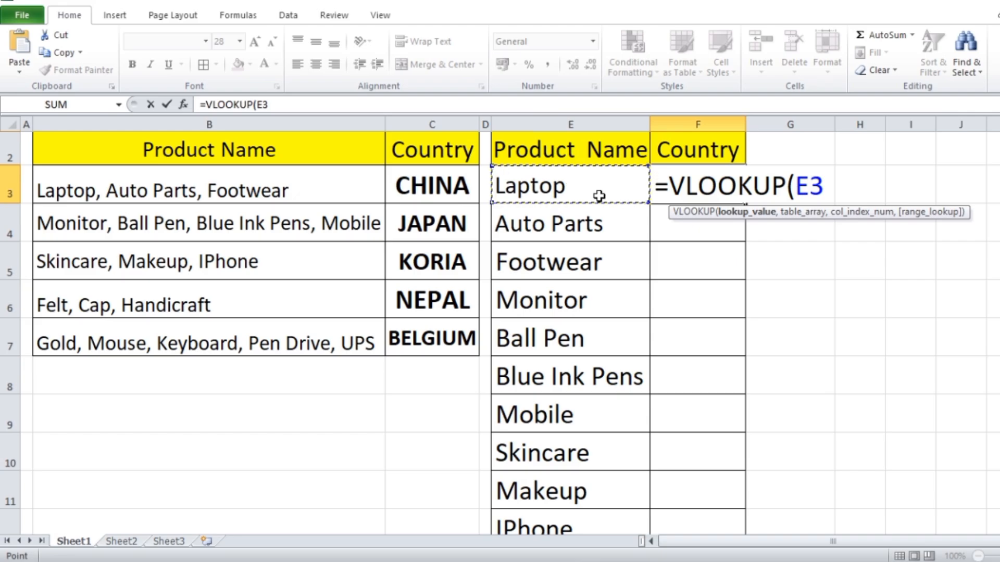
pyautogui.write(',')
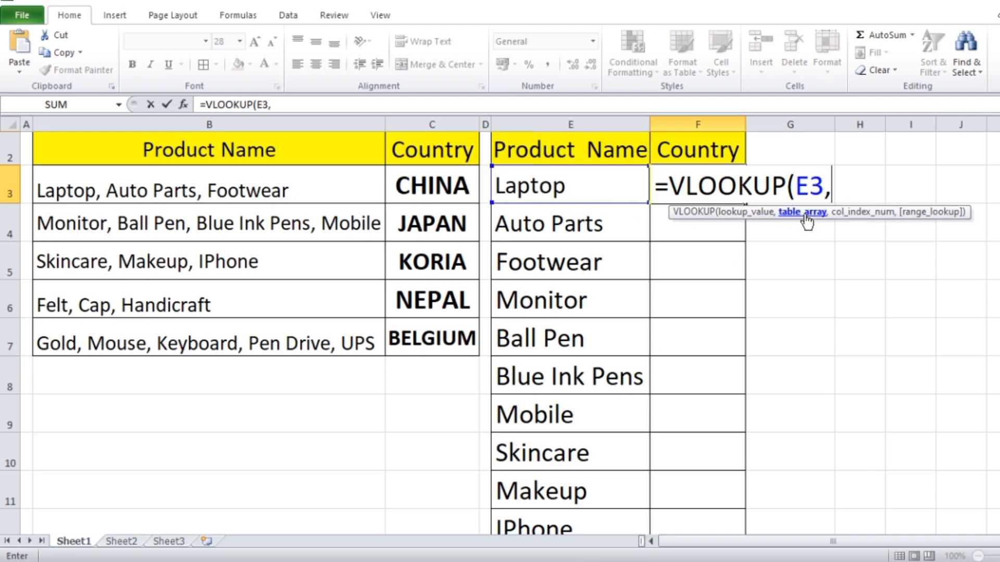
pyautogui.moveTo(98, 150); pyautogui.dragTo(378, 173)
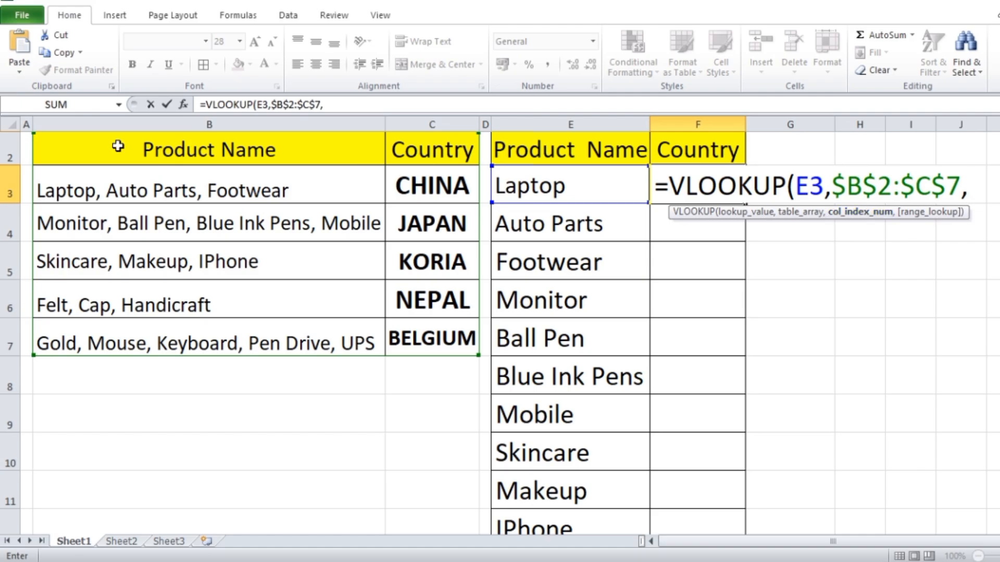
# - Complete the VLOOKUP formula in F3 with column index 2 and range lookup 0 for an exact match
pyautogui.scroll(1, 315, 233)
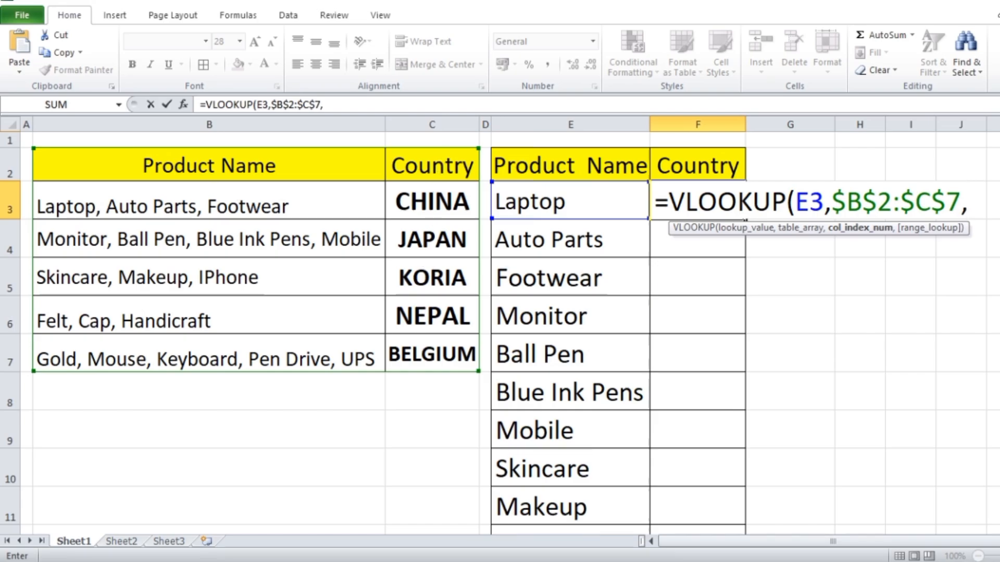
pyautogui.write('2222222222222222222222')
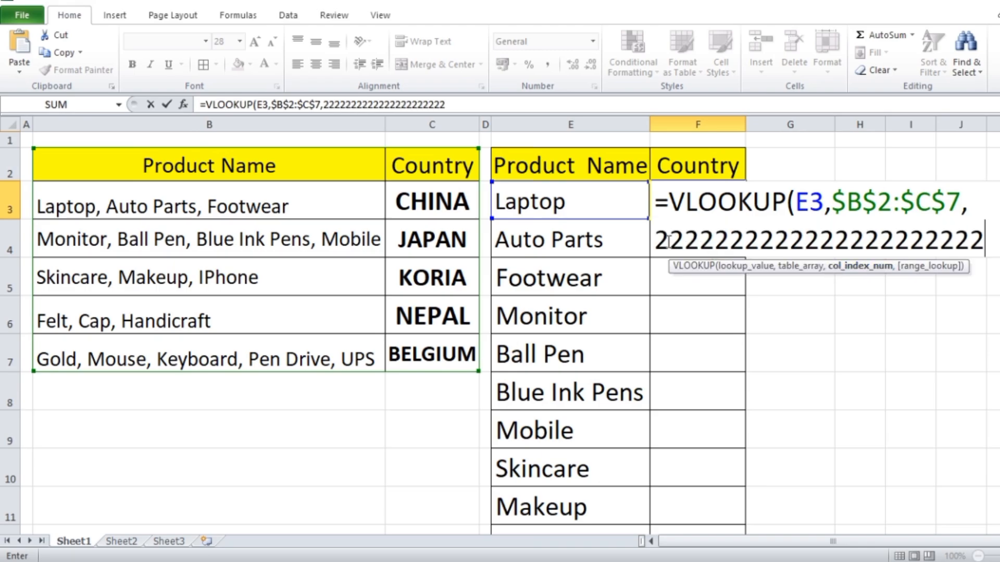
pyautogui.moveTo(668, 240); pyautogui.dragTo(979, 250)
pyautogui.press('Delete')
pyautogui.press('Delete')
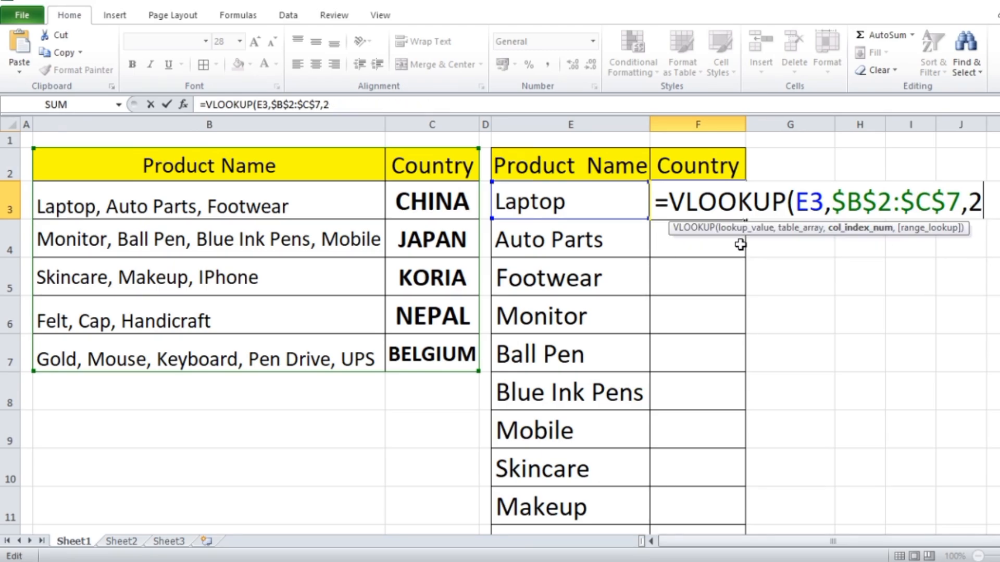
pyautogui.write(',')
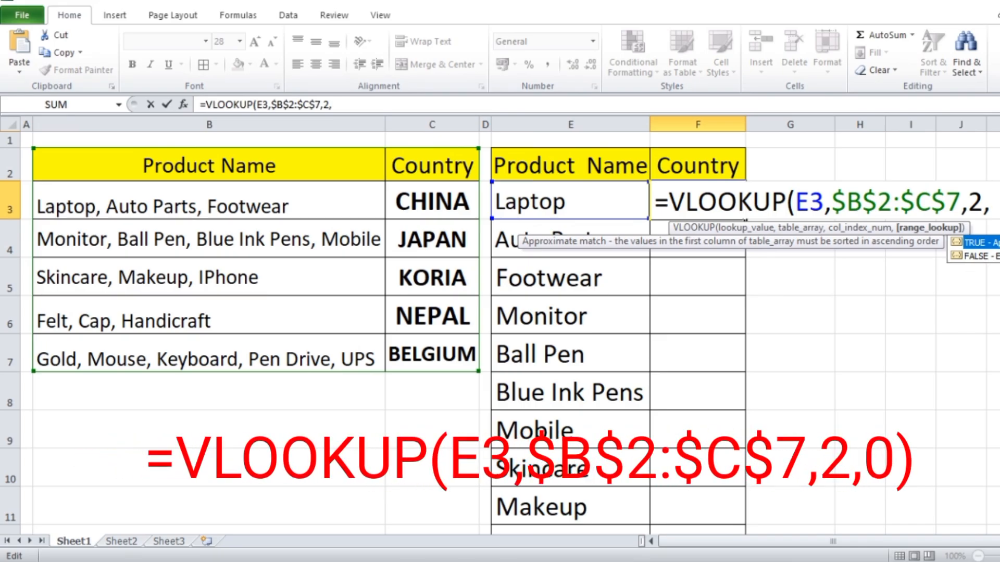
pyautogui.write('0)')
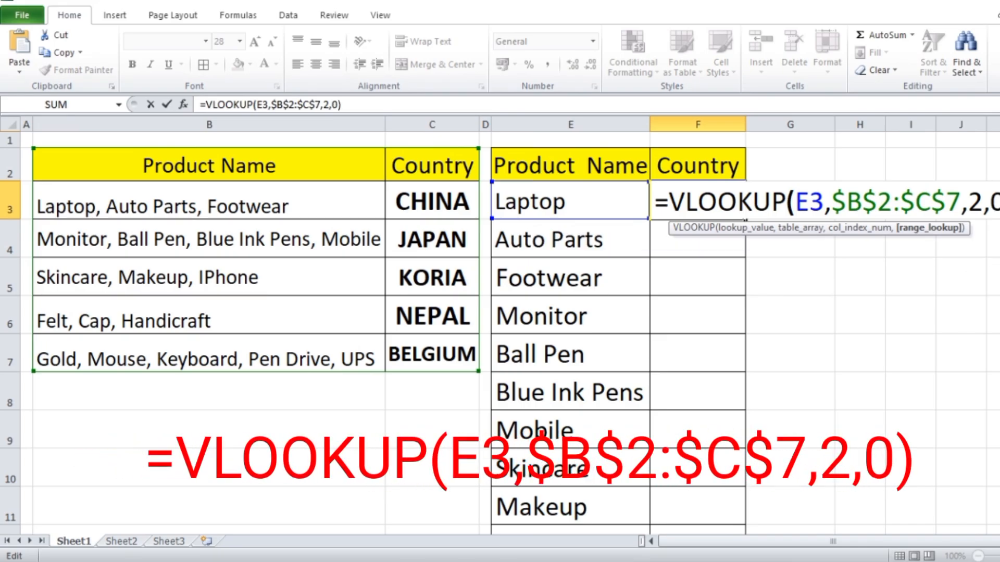
pyautogui.press('Return')
# - Fill the VLOOKUP formula from F3 down the Country column to the last product row
pyautogui.click(714, 196)
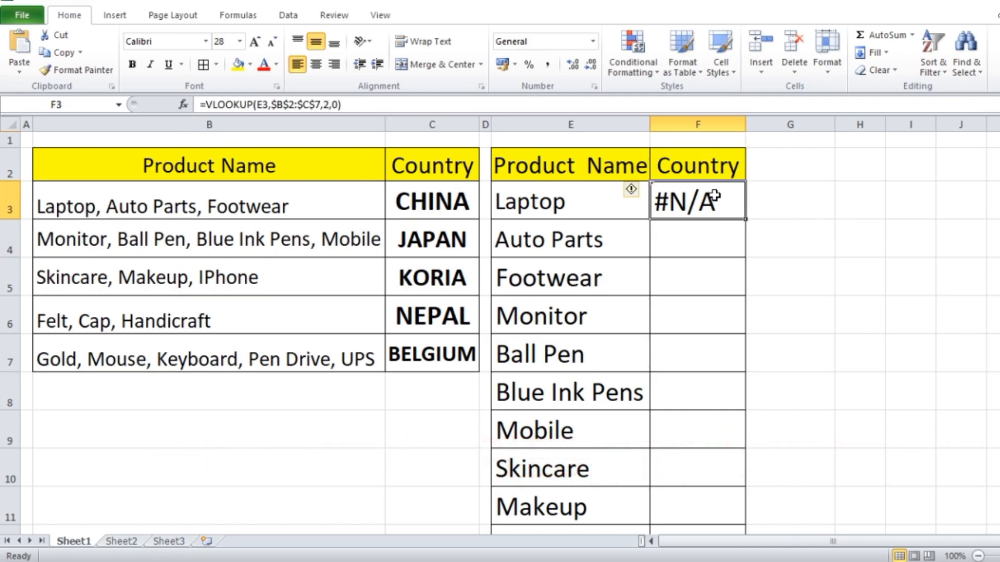
pyautogui.moveTo(746, 219); pyautogui.dragTo(722, 506)
pyautogui.scroll(4, 817, 381)
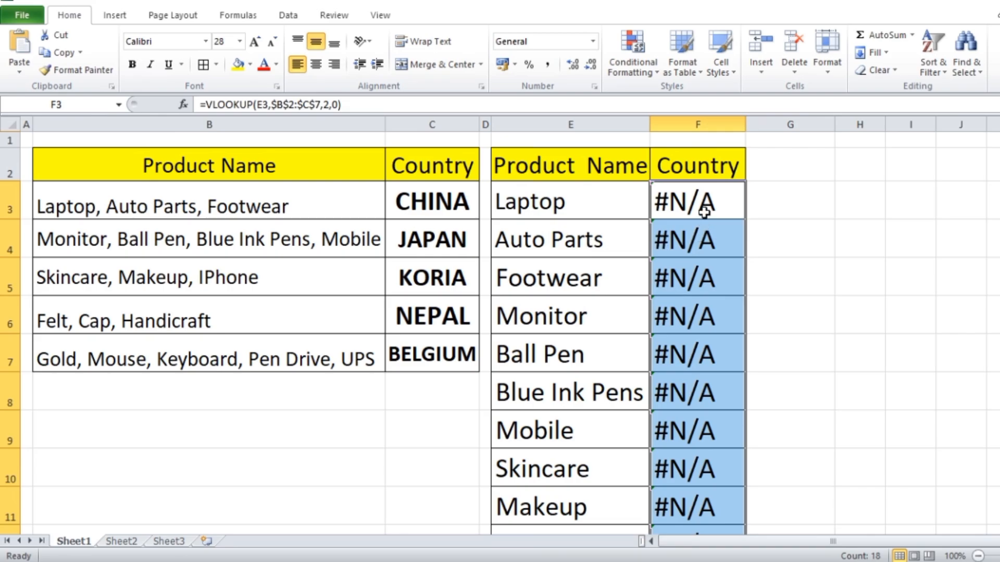
# - Add asterisk wildcards around the product name in E3 so it reads *Laptop*
pyautogui.click(578, 211)
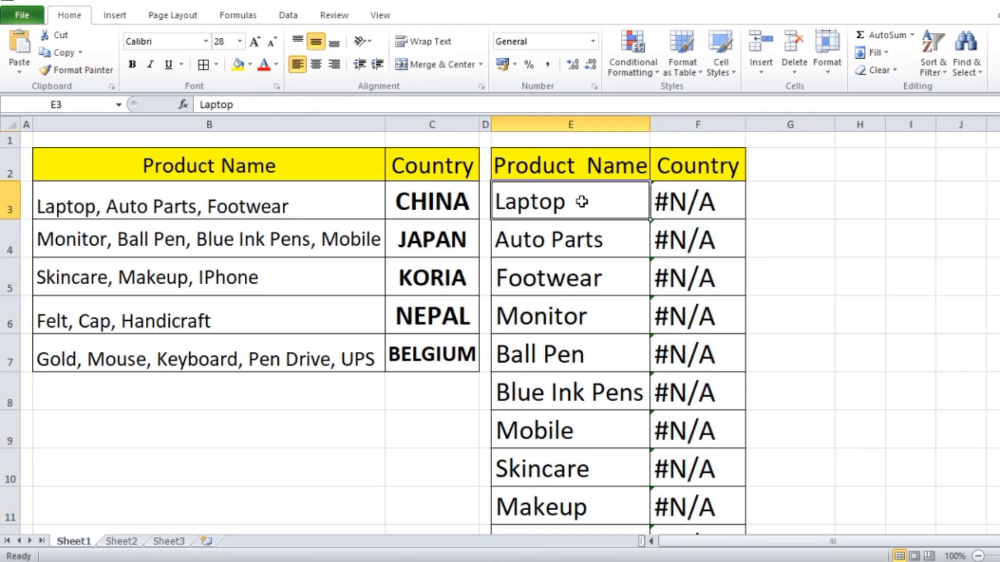
pyautogui.doubleClick(583, 202)
pyautogui.write('*')
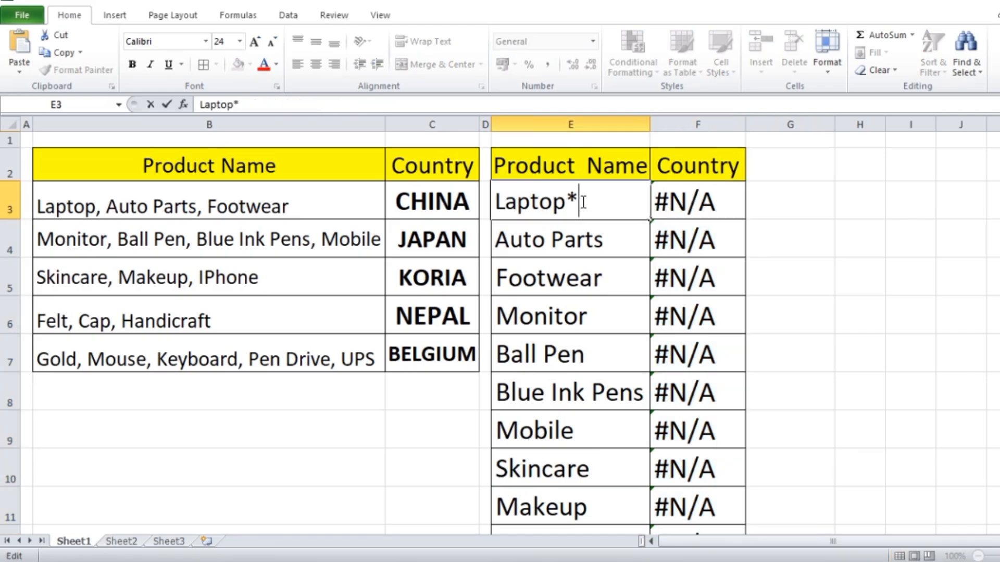
pyautogui.press('Home')
pyautogui.write('*')
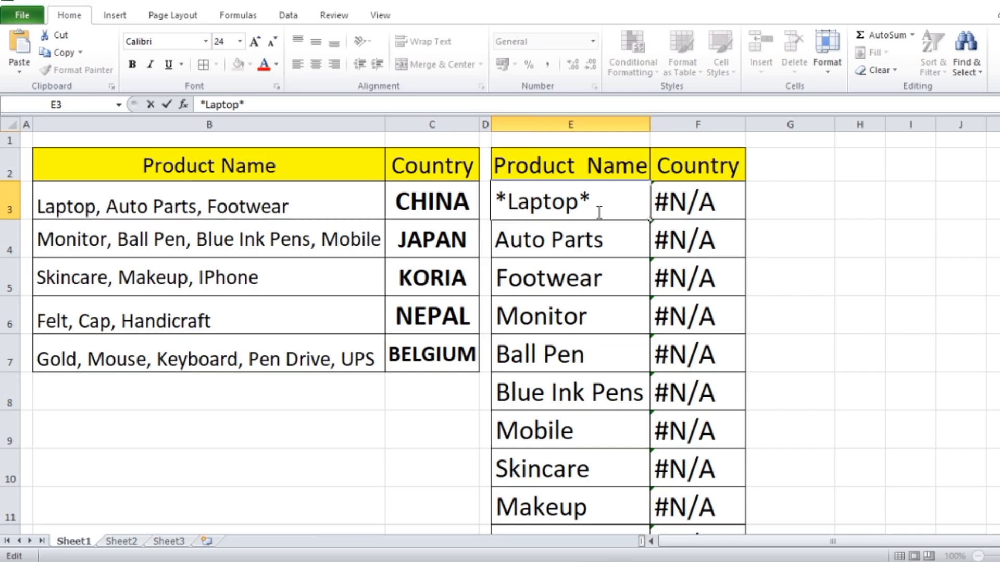
pyautogui.press('Return')
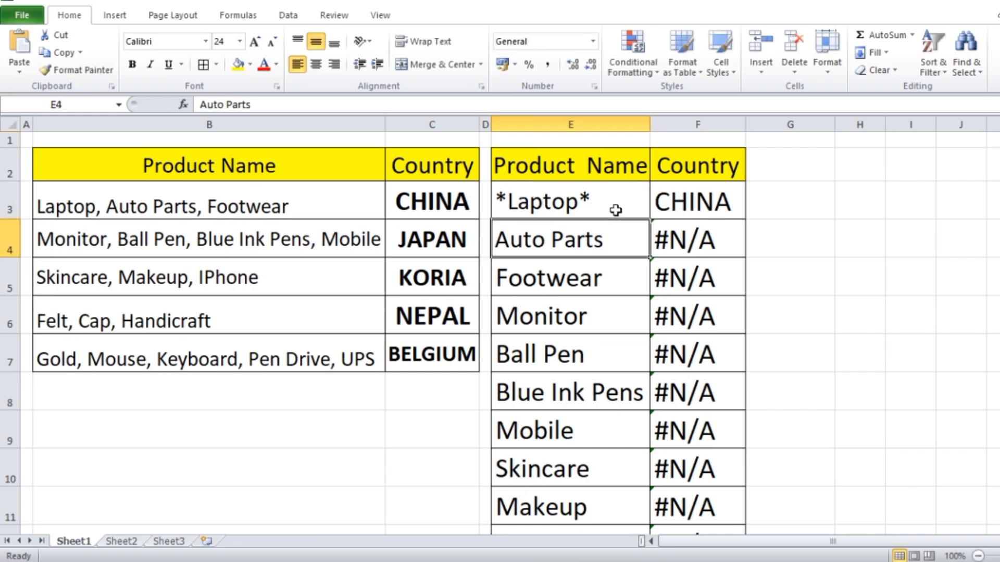
# - Restore E3 to Laptop without asterisks and clear the VLOOKUP formulas from the second table's Country column
pyautogui.click(699, 207)
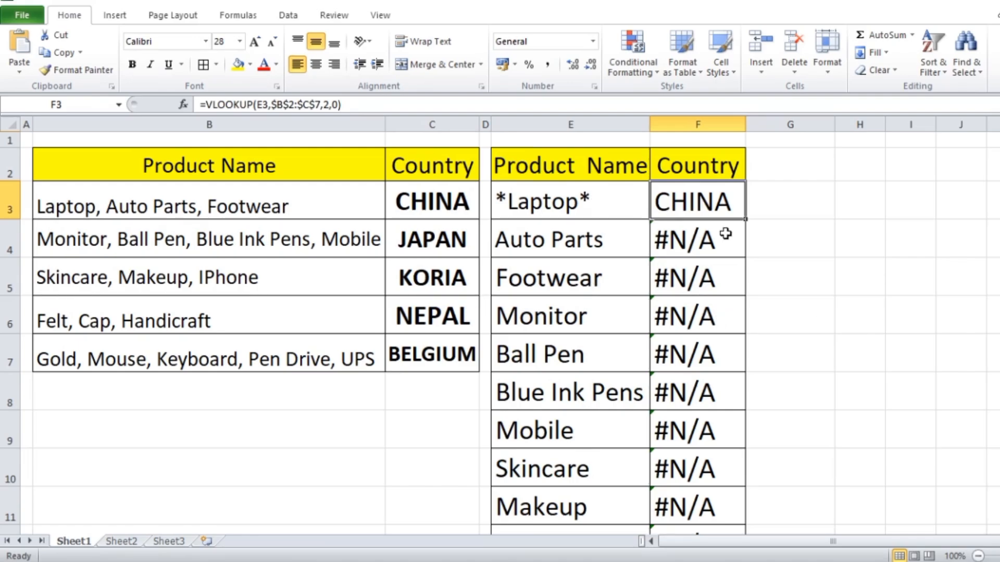
pyautogui.click(584, 205)
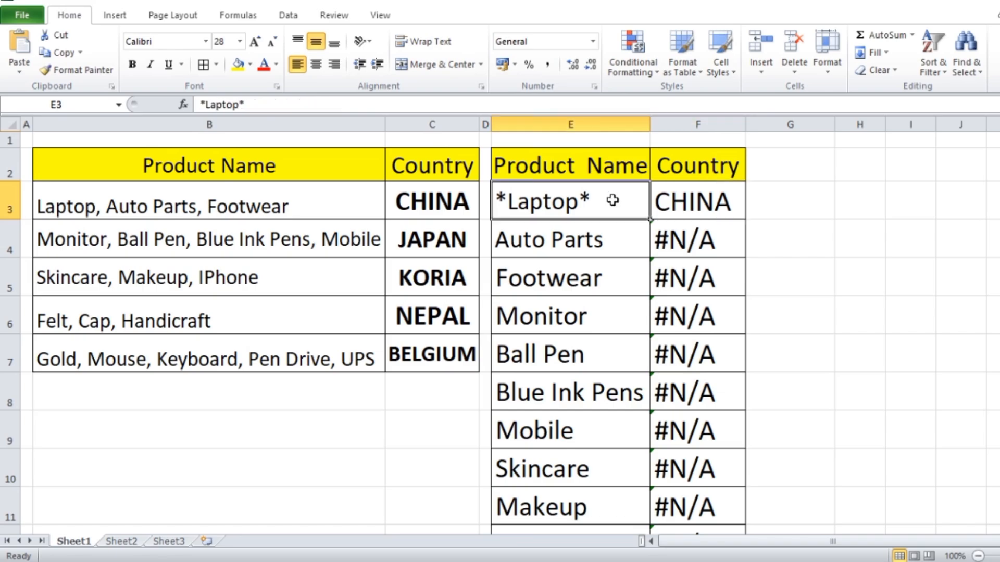
pyautogui.doubleClick(616, 201)
pyautogui.press('BackSpace')
pyautogui.click(509, 205)
pyautogui.press('BackSpace')
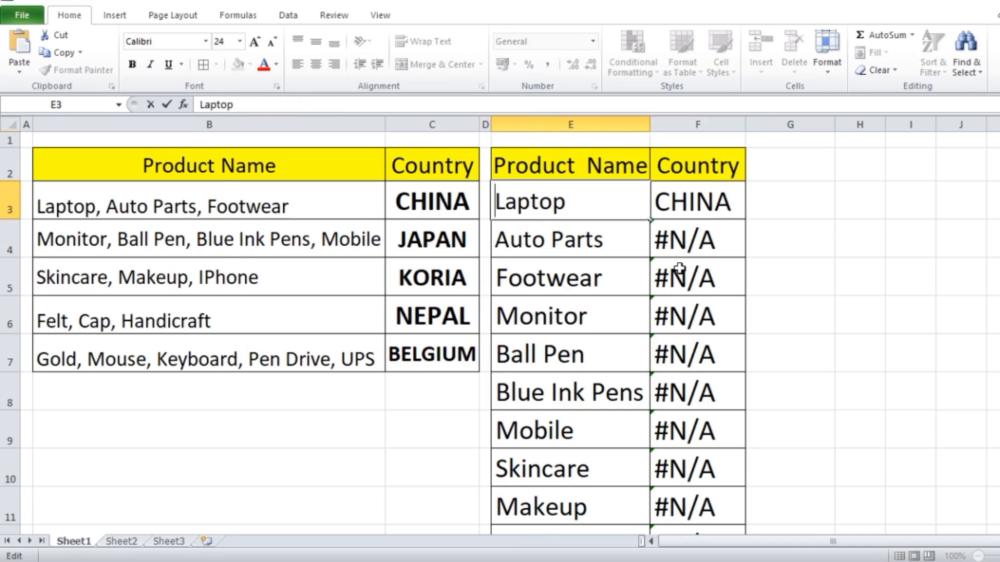
pyautogui.moveTo(696, 206); pyautogui.dragTo(708, 504)
pyautogui.press('Delete')
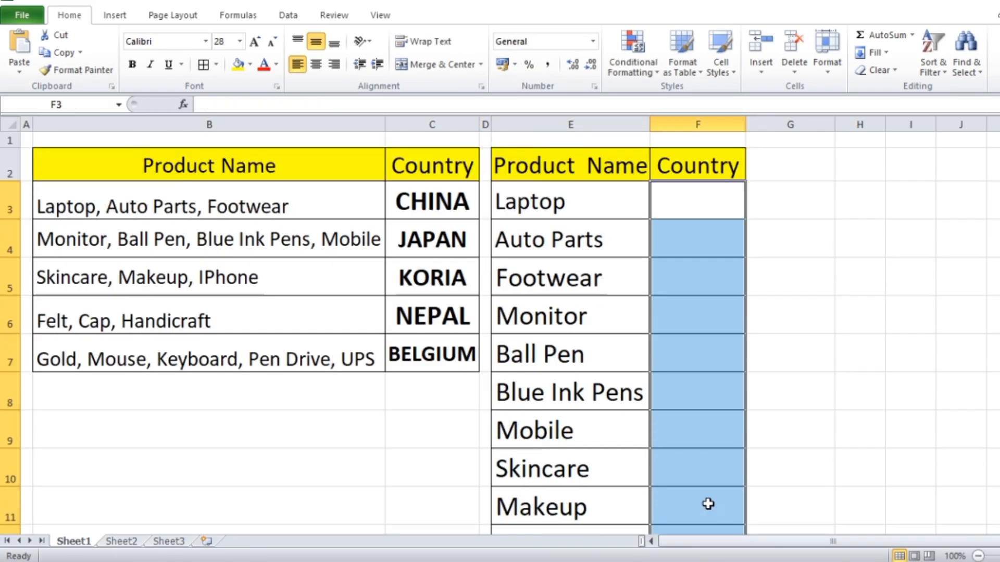
# - Start a VLOOKUP formula in F3 with the wildcard lookup value "*"&E3&"*"
pyautogui.click(713, 205)
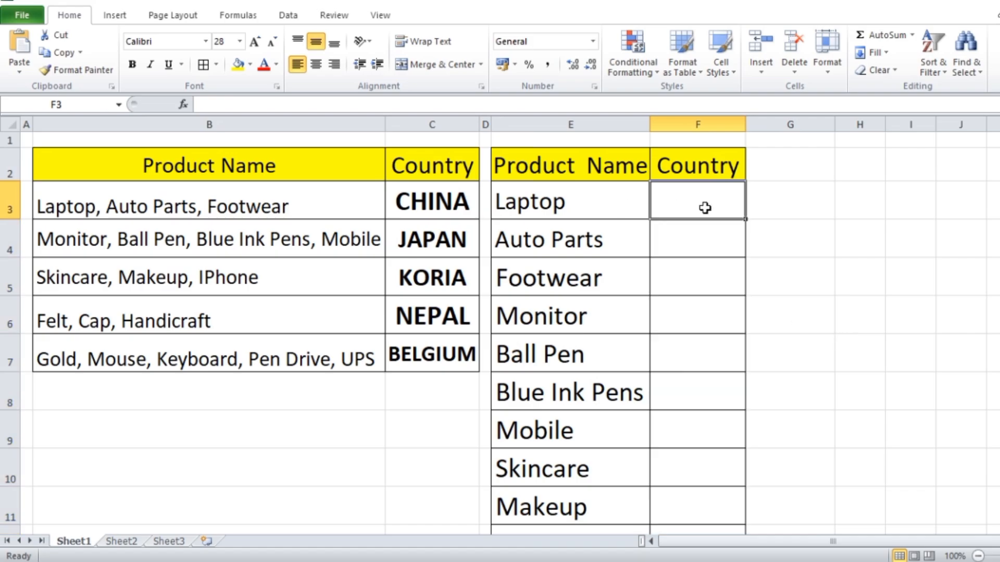
pyautogui.write('=VLO')
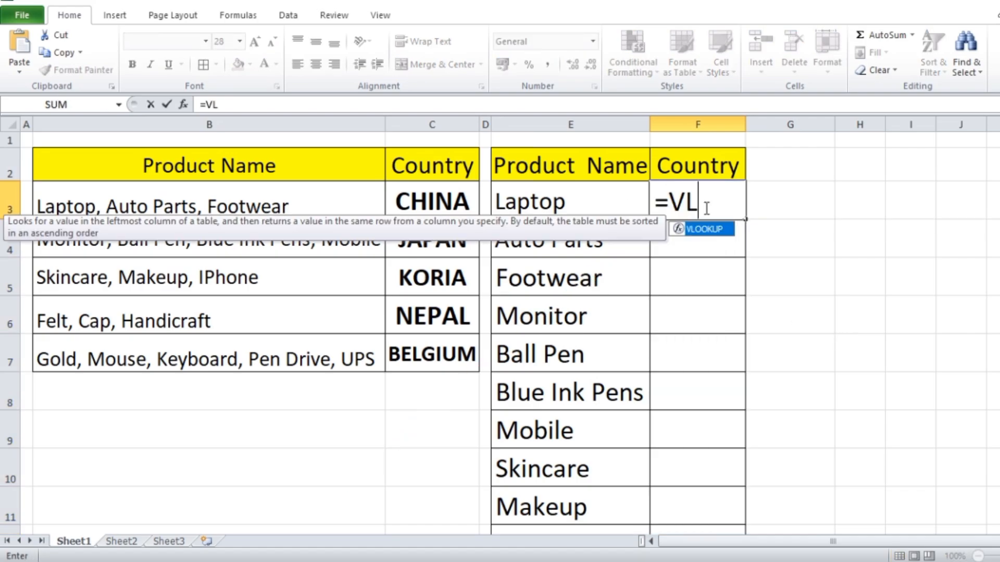
pyautogui.doubleClick(699, 230)
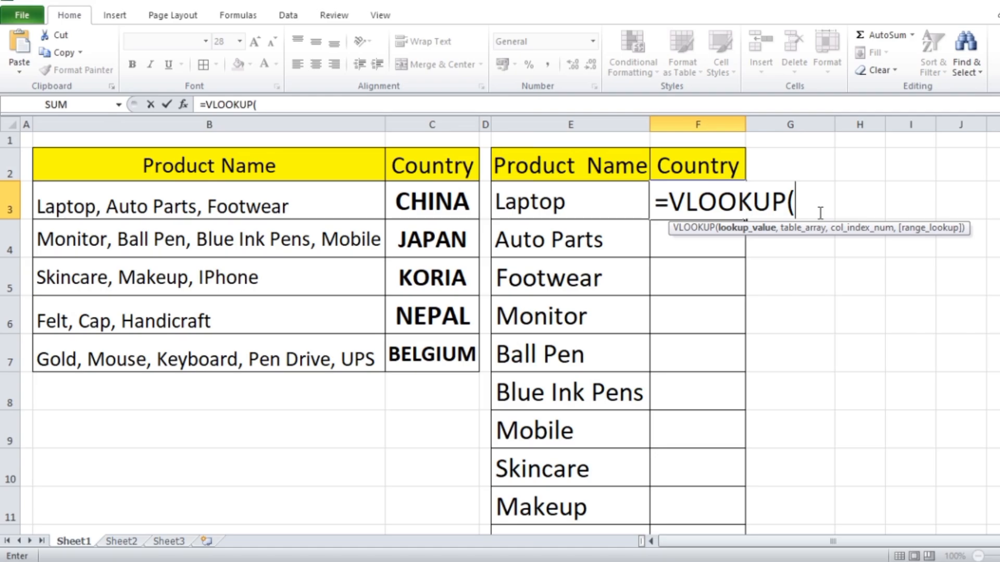
pyautogui.click(795, 201)
pyautogui.write('"*')
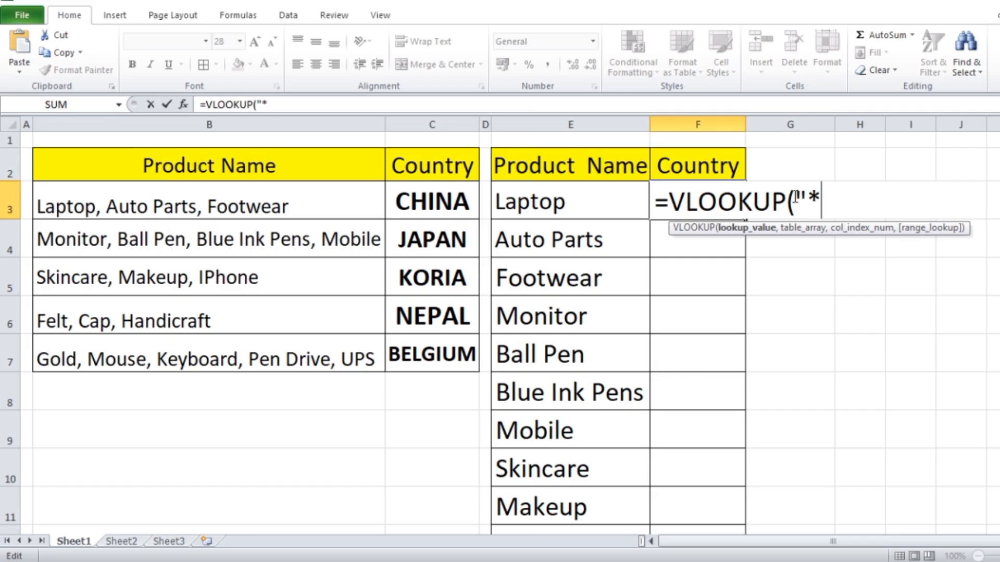
pyautogui.write('"&')
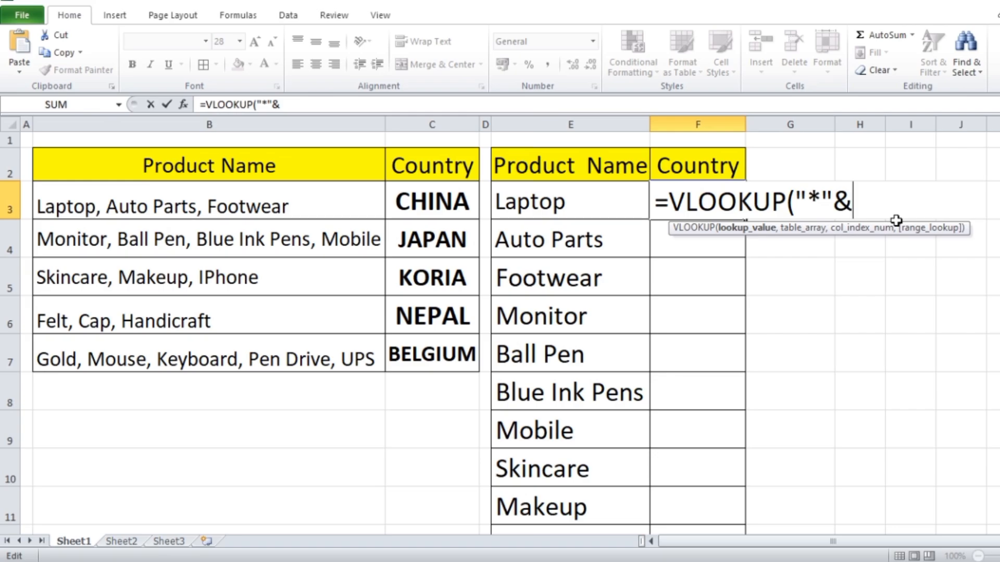
pyautogui.click(569, 203)
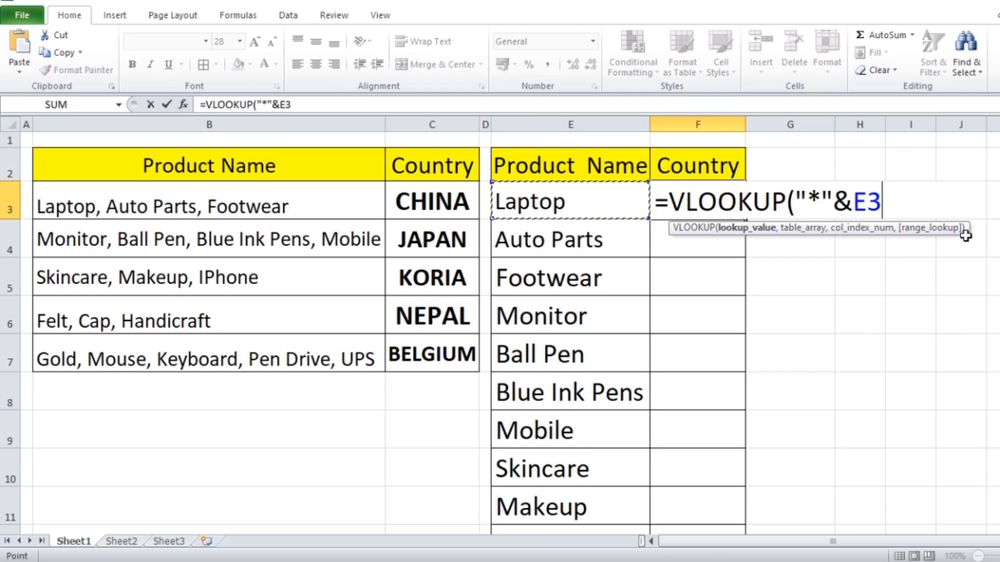
pyautogui.write('&')
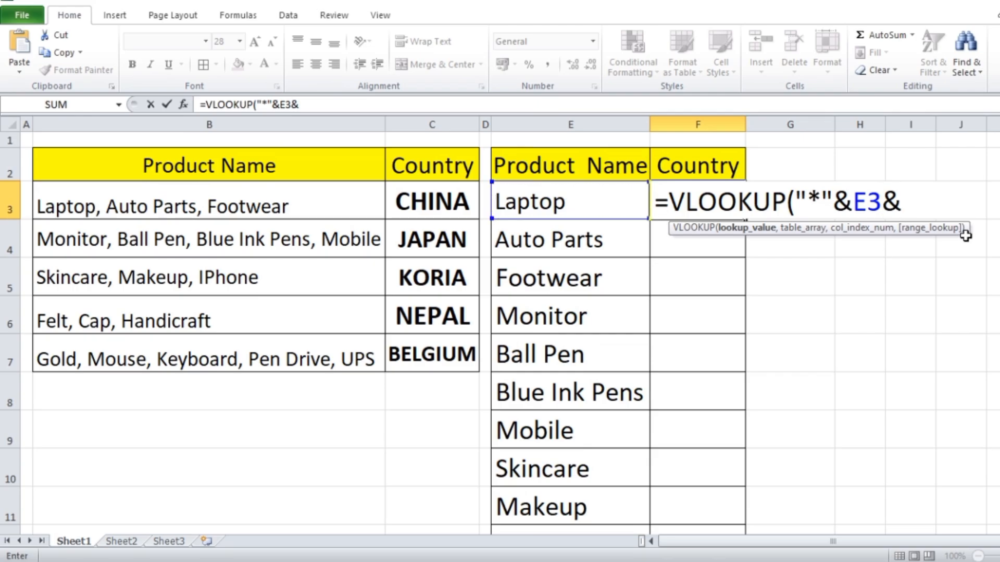
pyautogui.write('"*"')
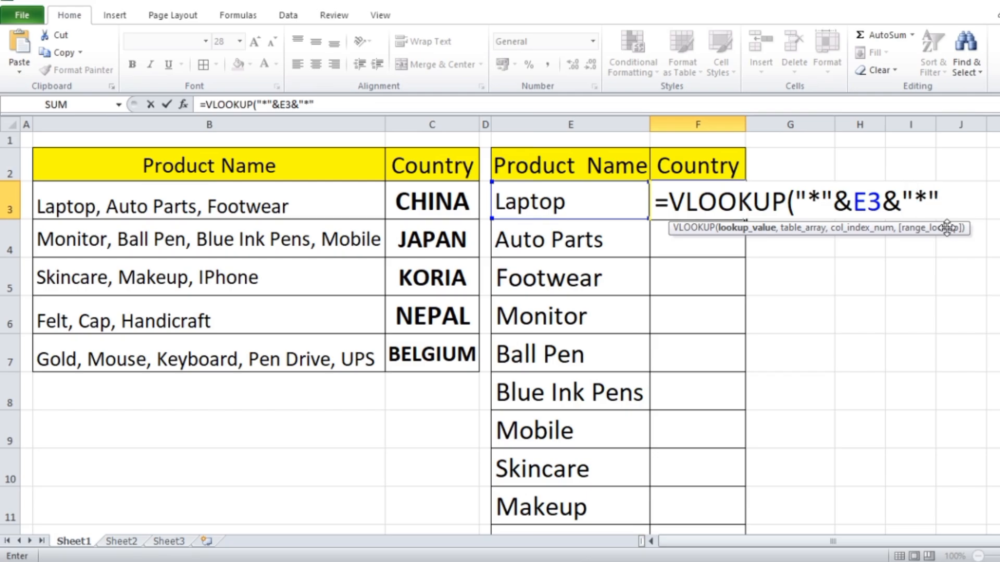
pyautogui.write(',')
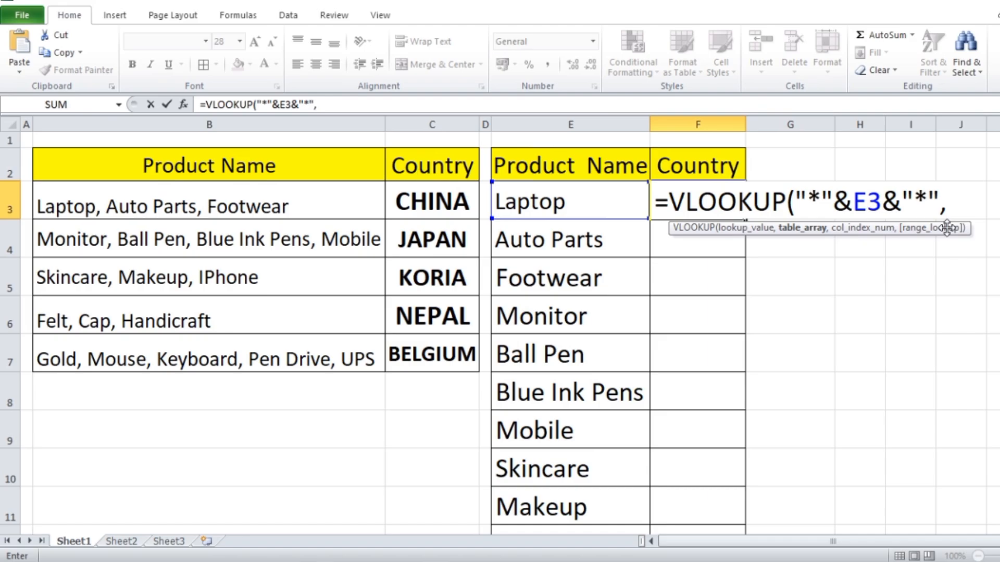
pyautogui.click(754, 233)
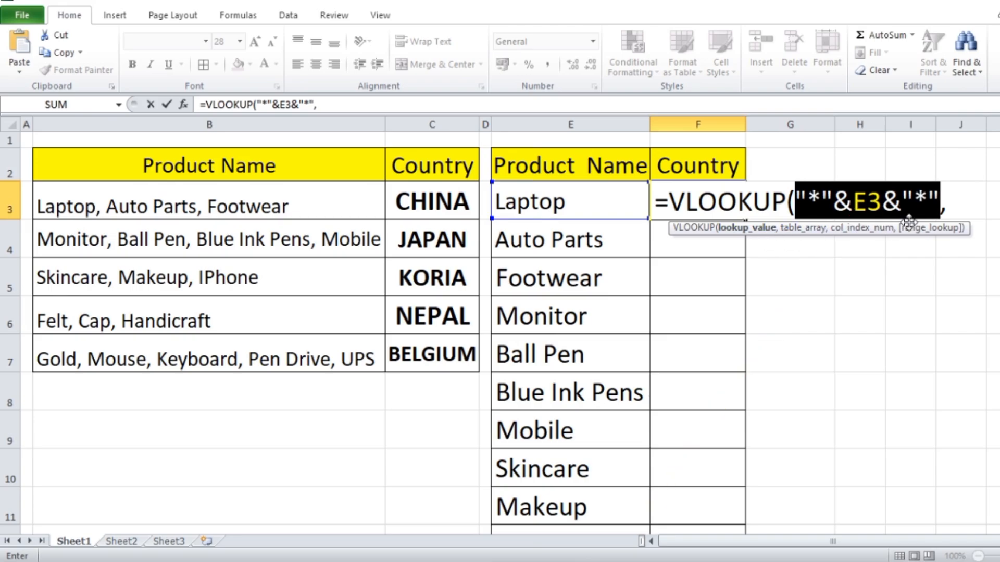
pyautogui.click(957, 211)
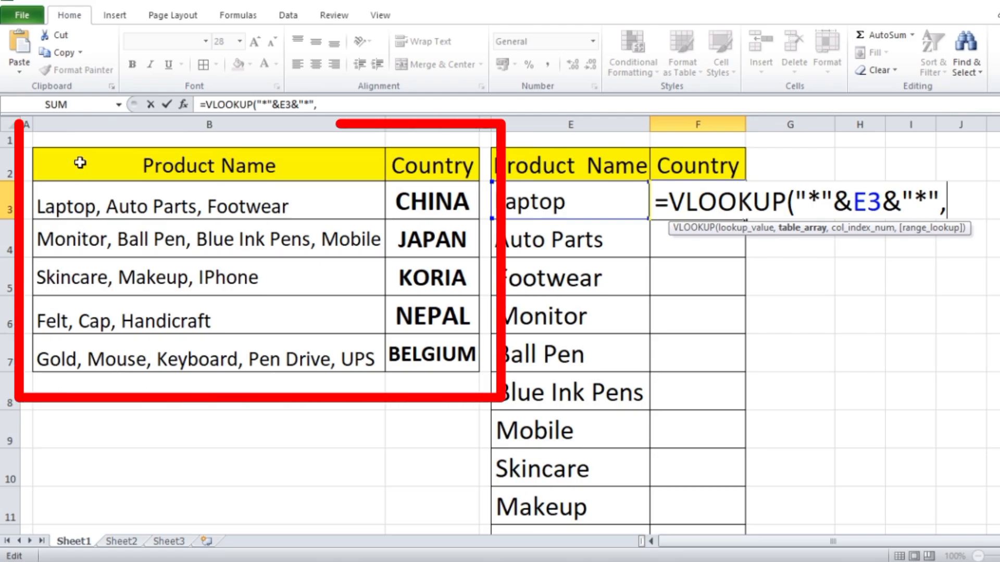
# - Add the source table B2:C7 as the formula's table array, locked as $B$2:$C$7
pyautogui.moveTo(78, 162)
pyautogui.mouseDown()
pyautogui.moveTo(197, 302)
pyautogui.moveTo(382, 270)
pyautogui.moveTo(414, 346)
pyautogui.mouseUp()
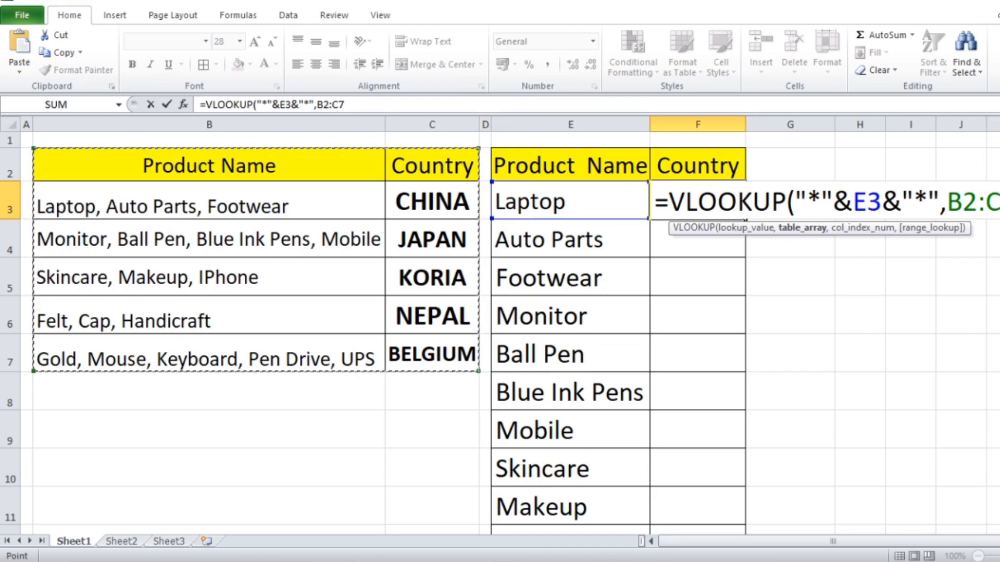
pyautogui.press('F4')
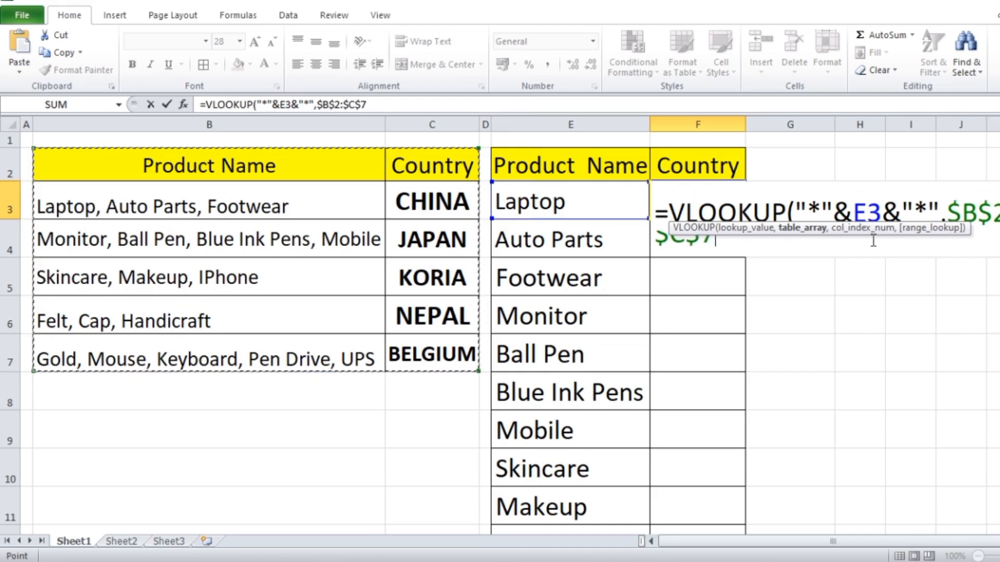
pyautogui.write(',')
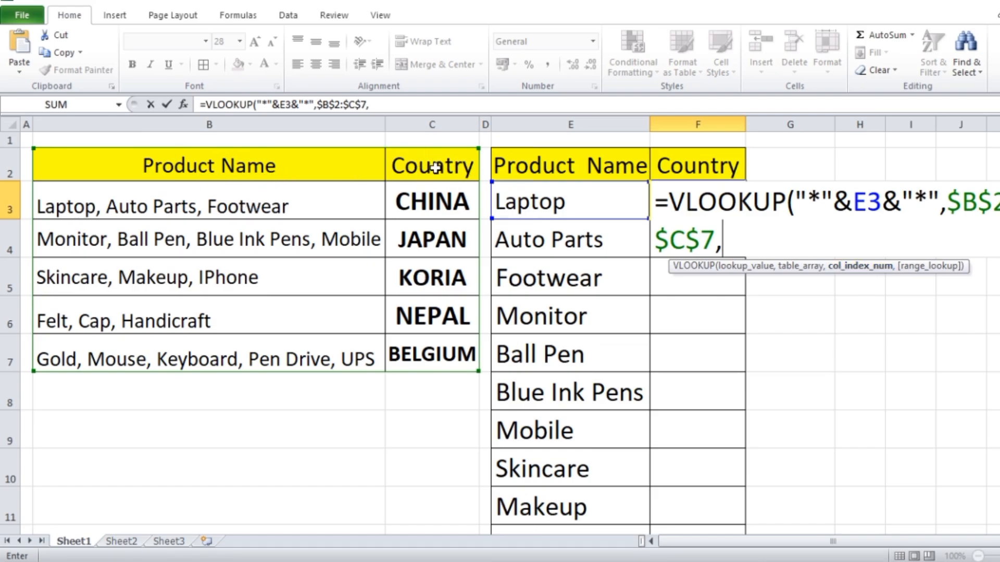
# - Complete the wildcard VLOOKUP in F3 with column index 2 and range lookup 0
pyautogui.write('2')
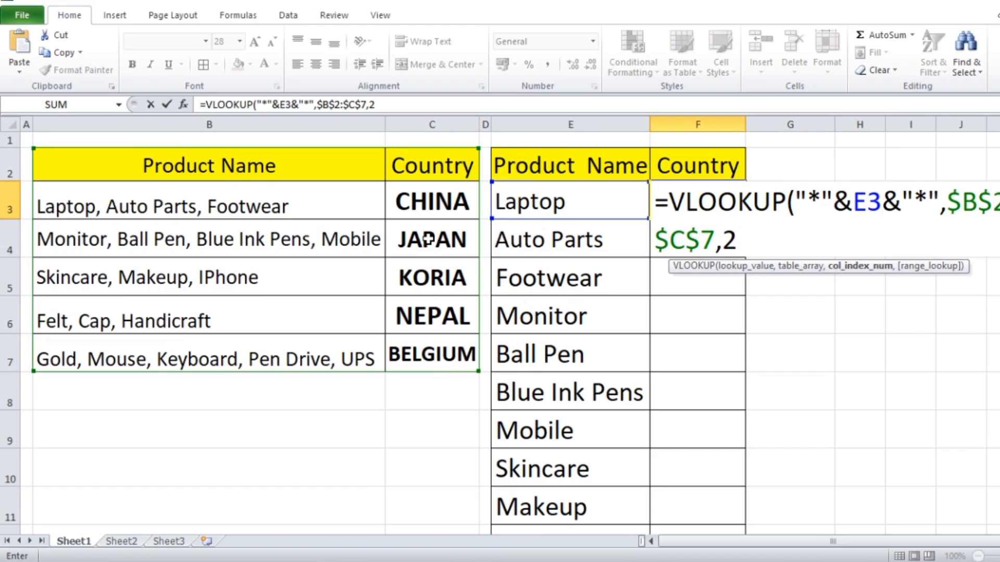
pyautogui.write(',')
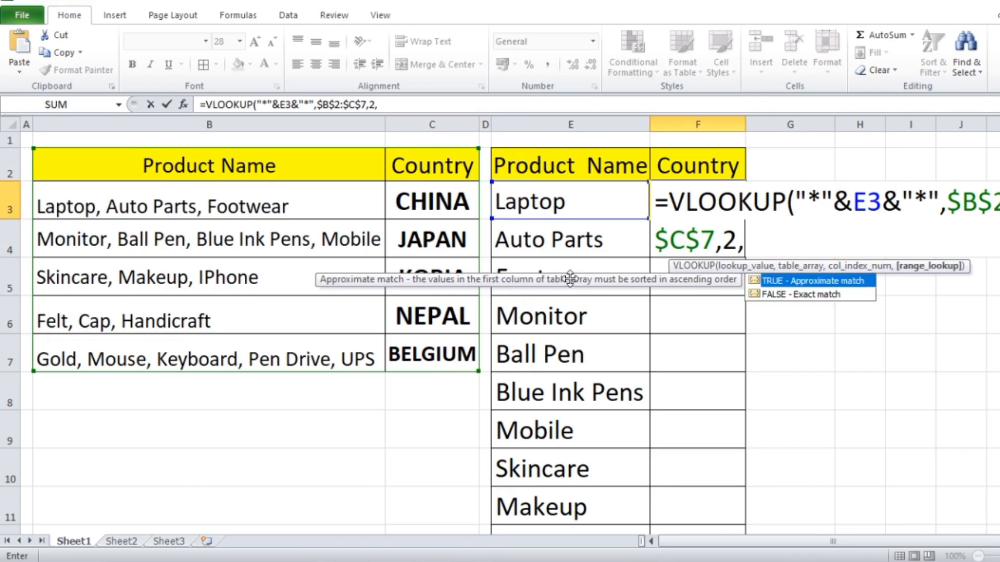
pyautogui.click(816, 295)
pyautogui.click(746, 243)
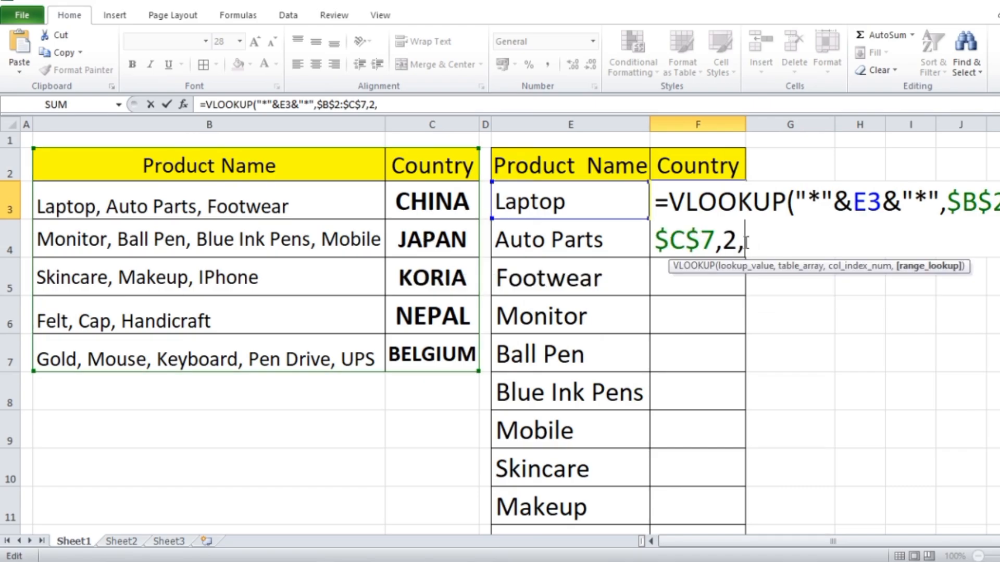
pyautogui.write('0')
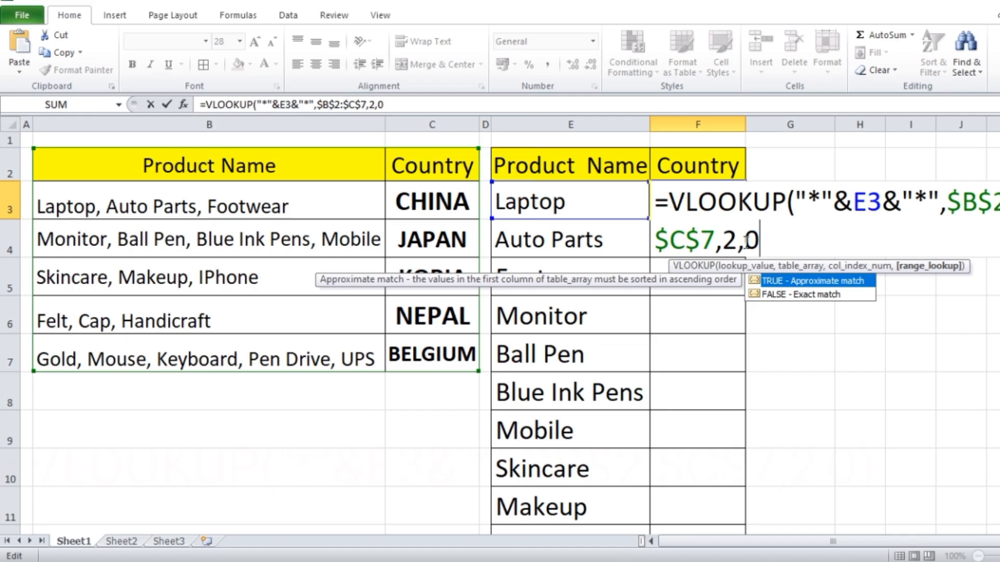
pyautogui.write(')')
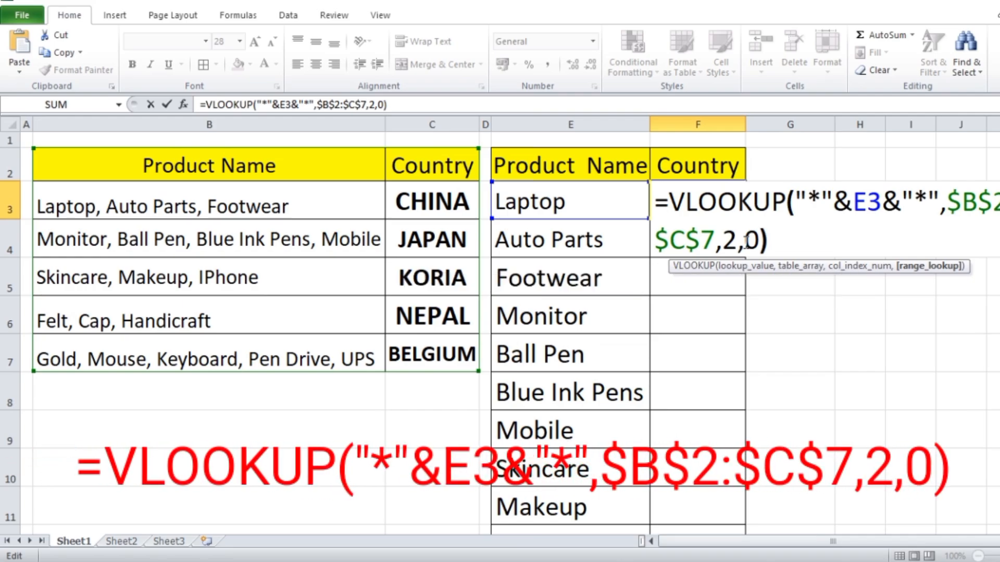
pyautogui.press('Return')
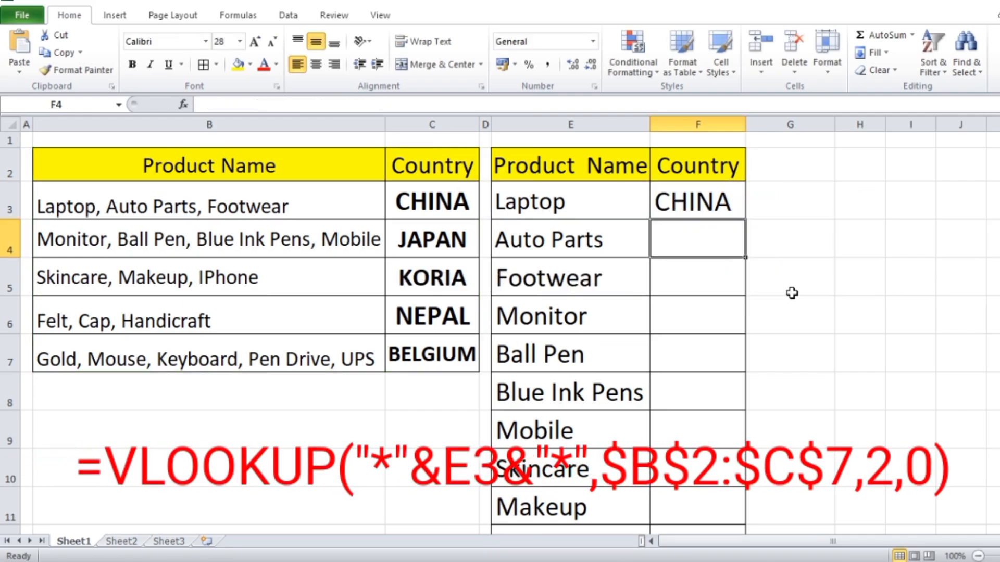
# - Fill the wildcard VLOOKUP from F3 down to F20 and auto-fit the width of column F
pyautogui.click(709, 201)
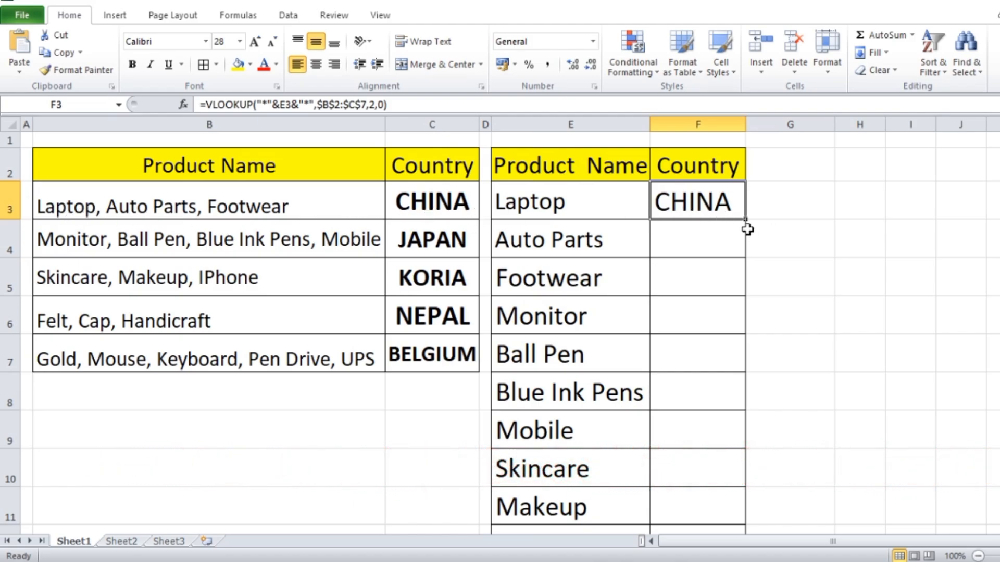
pyautogui.moveTo(746, 222); pyautogui.dragTo(709, 474)
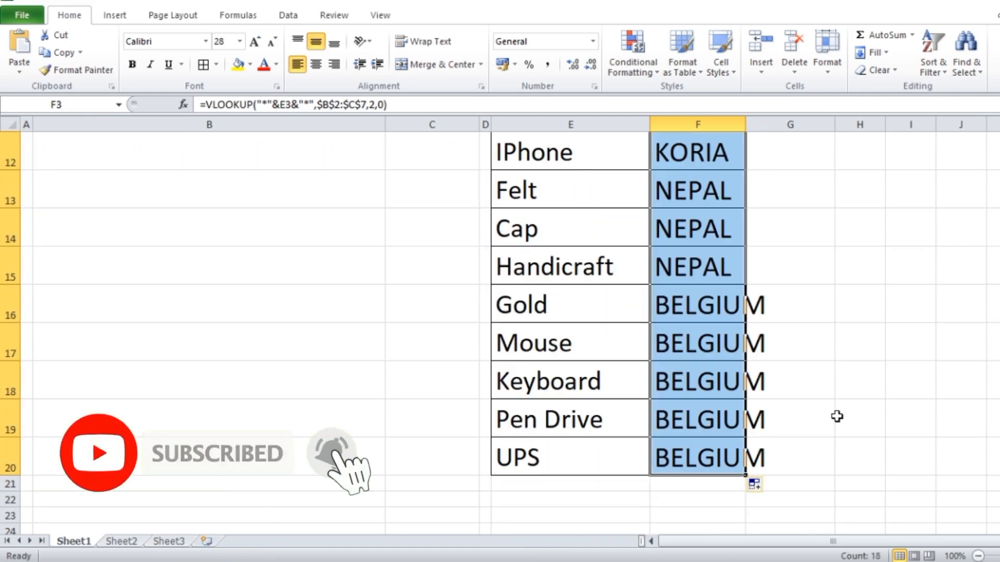
pyautogui.scroll(4, 834, 291)
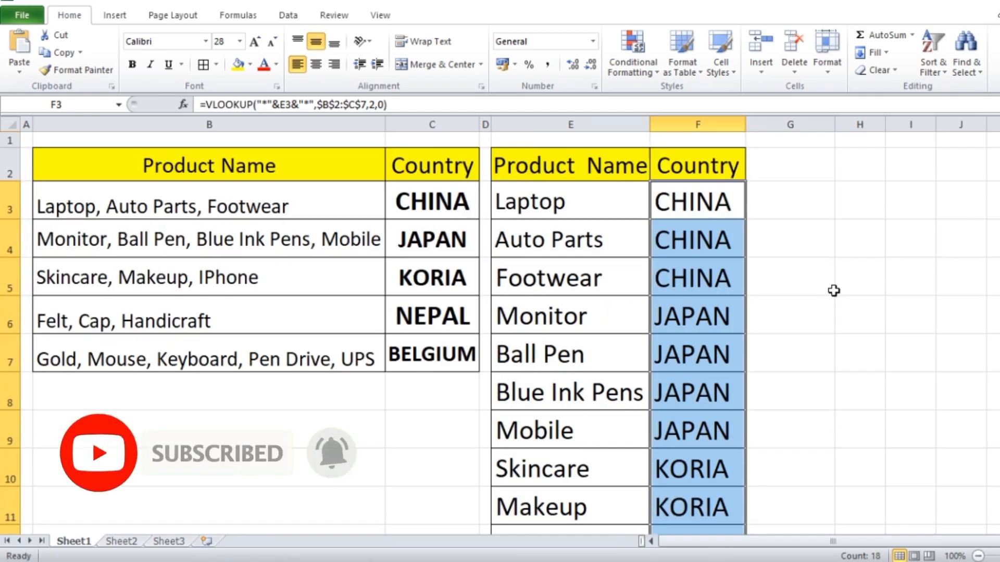
pyautogui.doubleClick(746, 124)
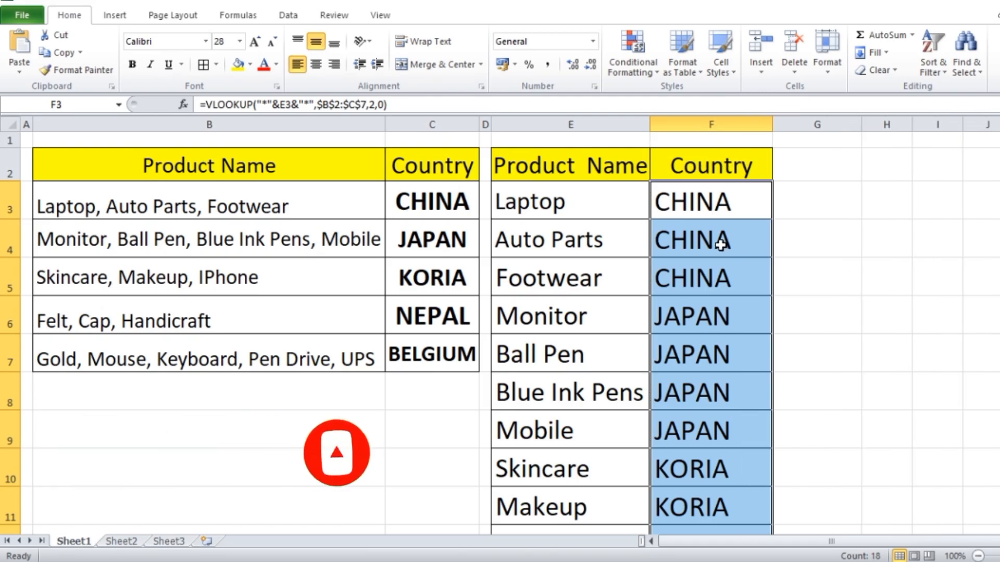
# - Review the filled Country column and compare the Monitor and Gold entries with their source product lists
pyautogui.scroll(-3, 660, 408)
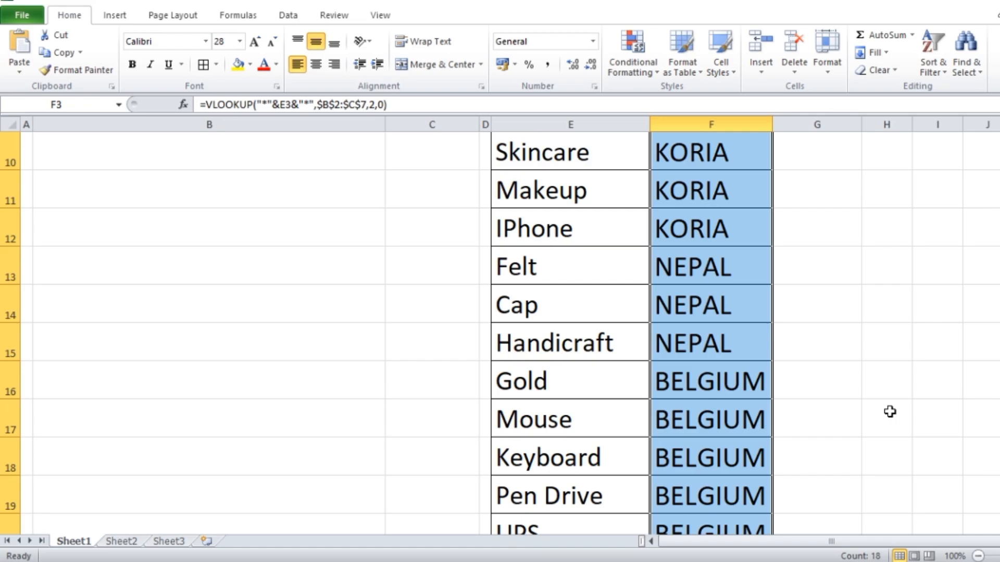
pyautogui.scroll(3, 864, 364)
pyautogui.scroll(-5, 864, 364)
pyautogui.scroll(5, 863, 364)
pyautogui.click(869, 351)
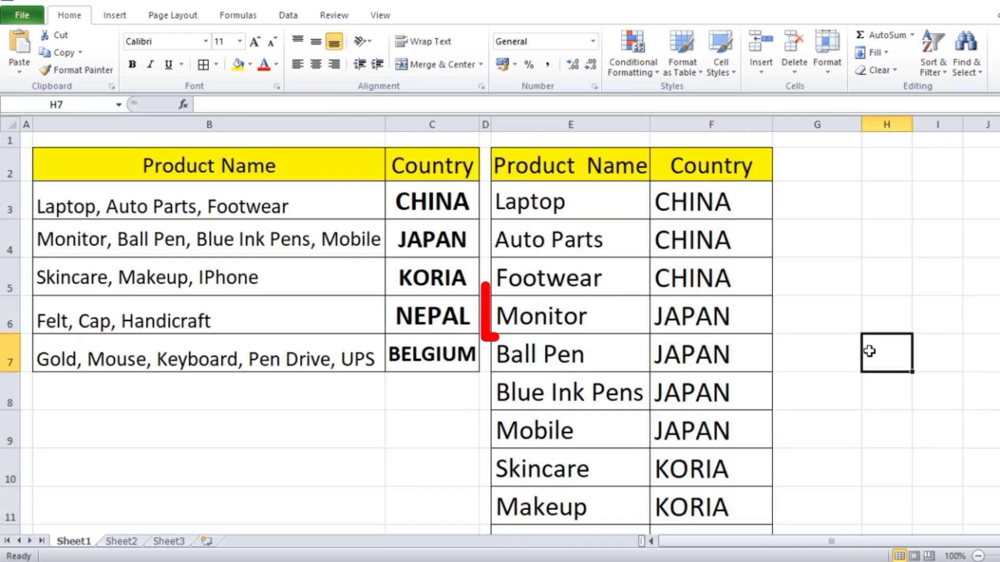
pyautogui.click(568, 323)
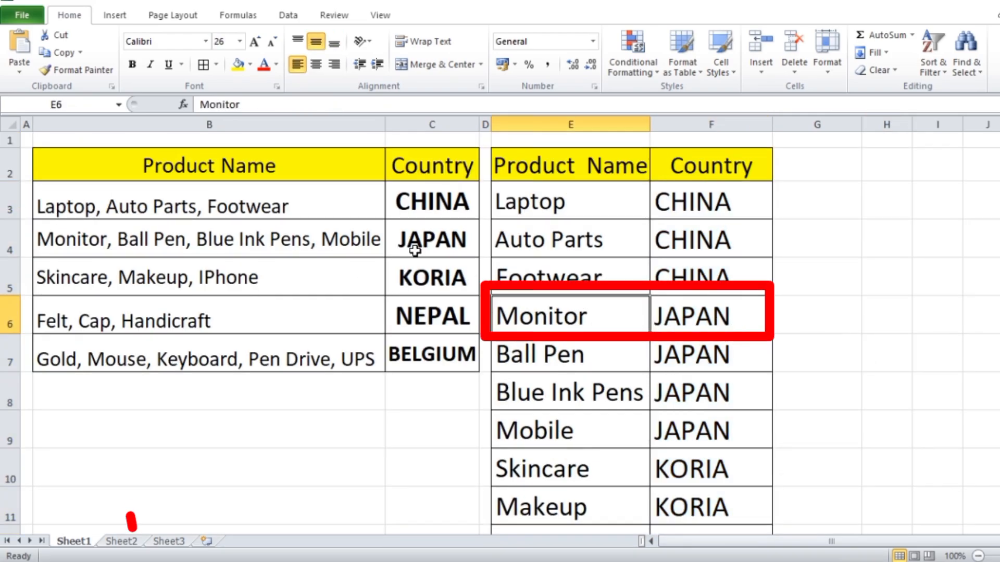
pyautogui.click(76, 242)
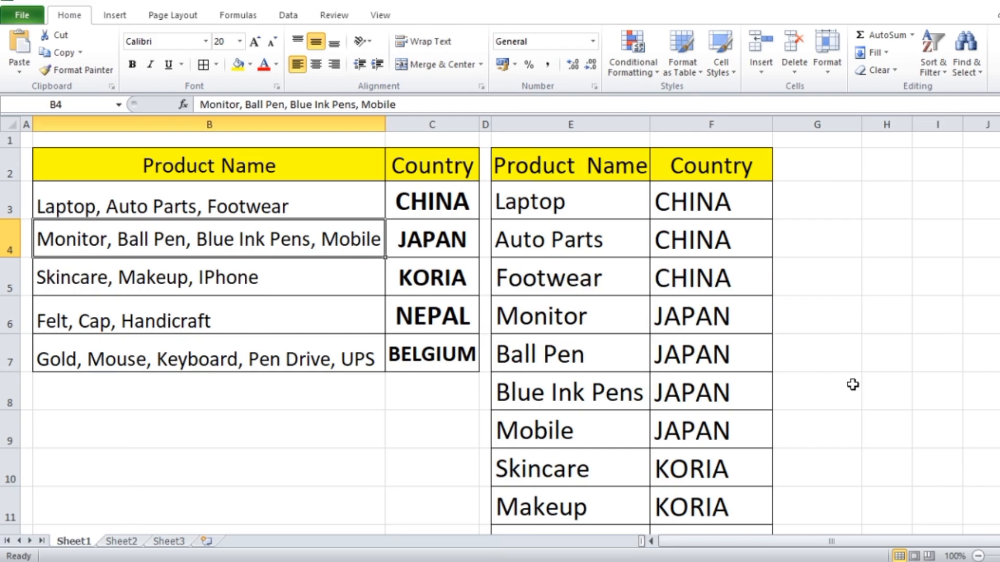
pyautogui.scroll(-1, 852, 384)
pyautogui.click(57, 278)
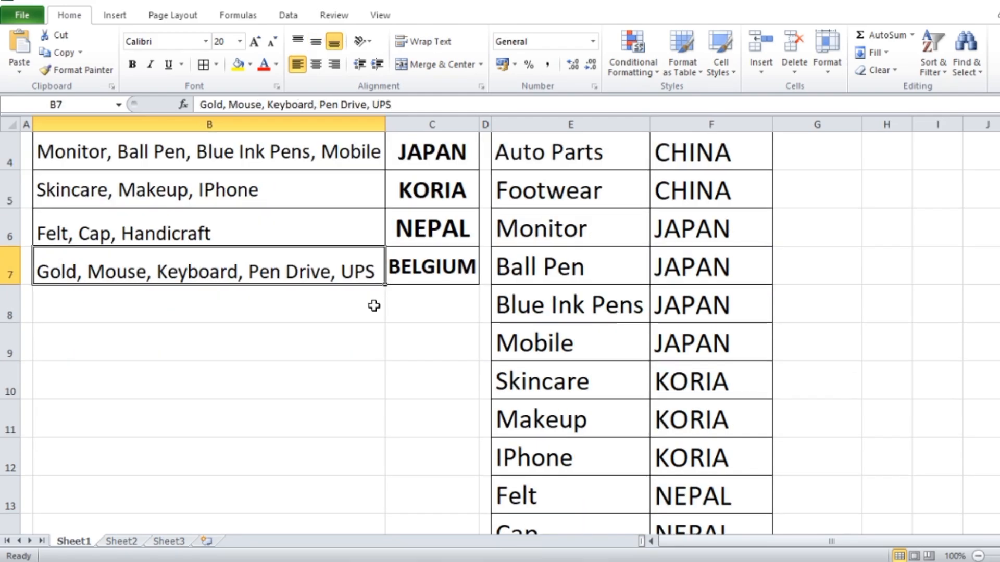
pyautogui.scroll(-5, 827, 424)
pyautogui.scroll(3, 827, 425)
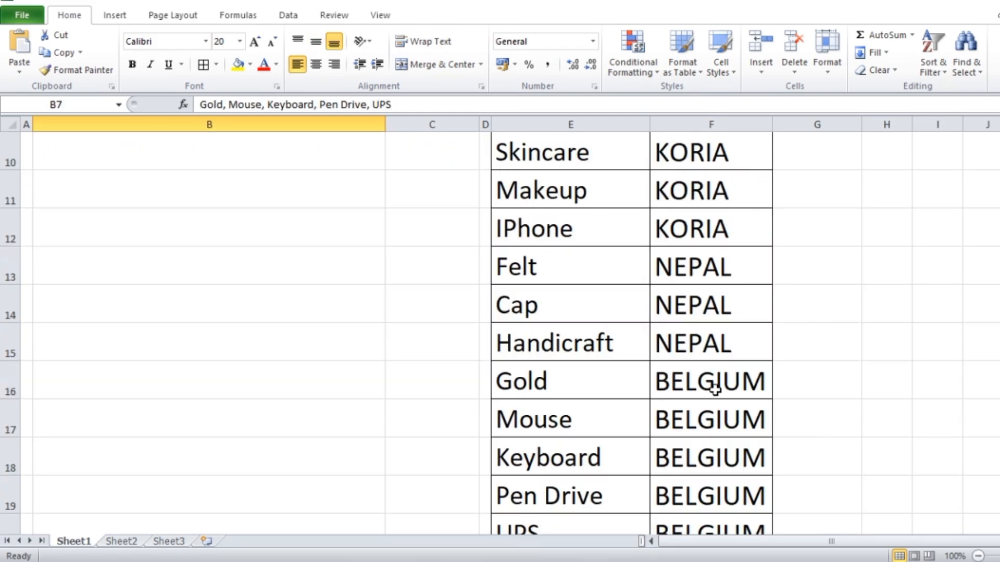
pyautogui.click(707, 384)
pyautogui.scroll(3, 507, 314)
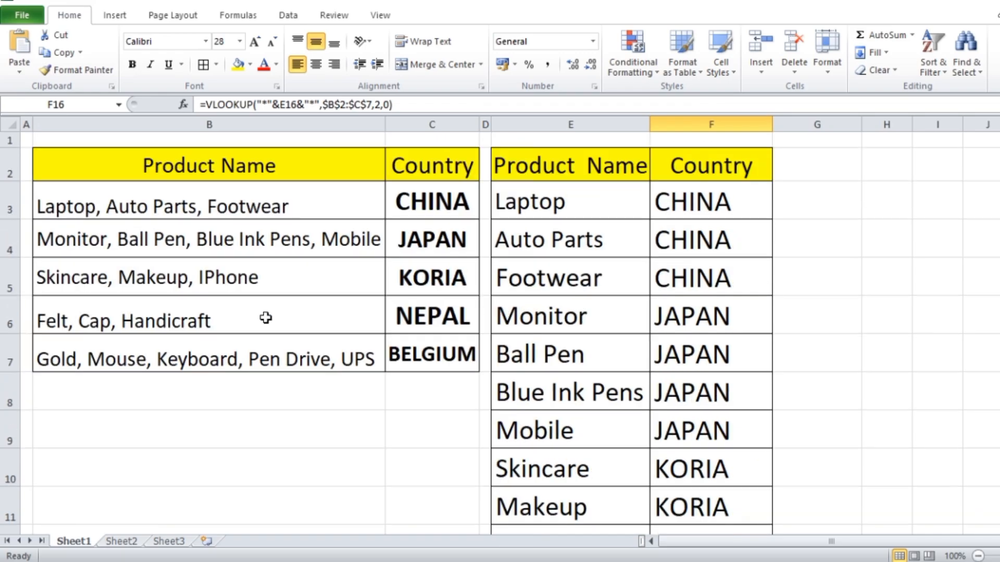
# - Check the Skincare, Makeup and IPhone countries in the second table against the source country in C5
pyautogui.click(449, 283)
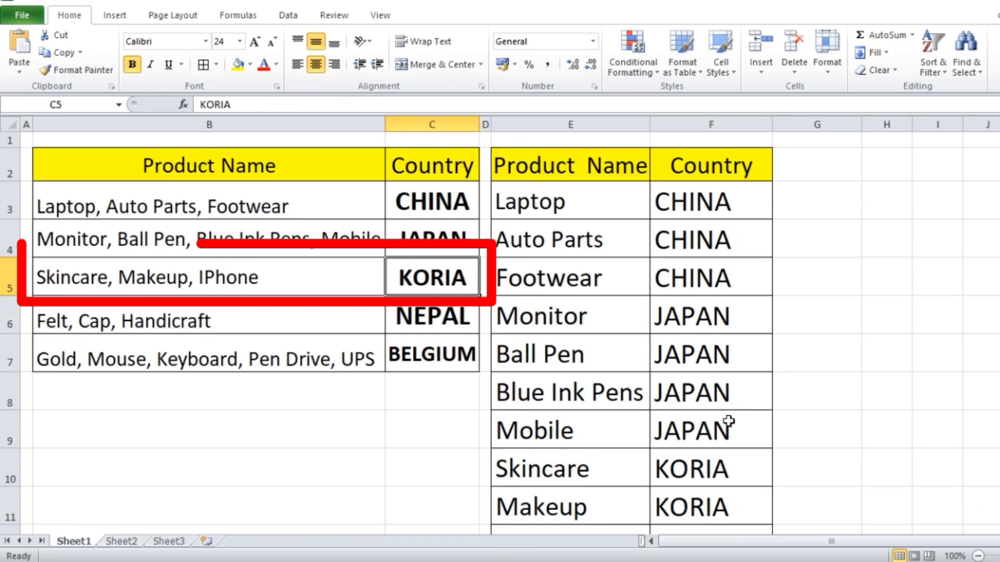
pyautogui.scroll(-3, 757, 342)
pyautogui.scroll(-2, 743, 319)
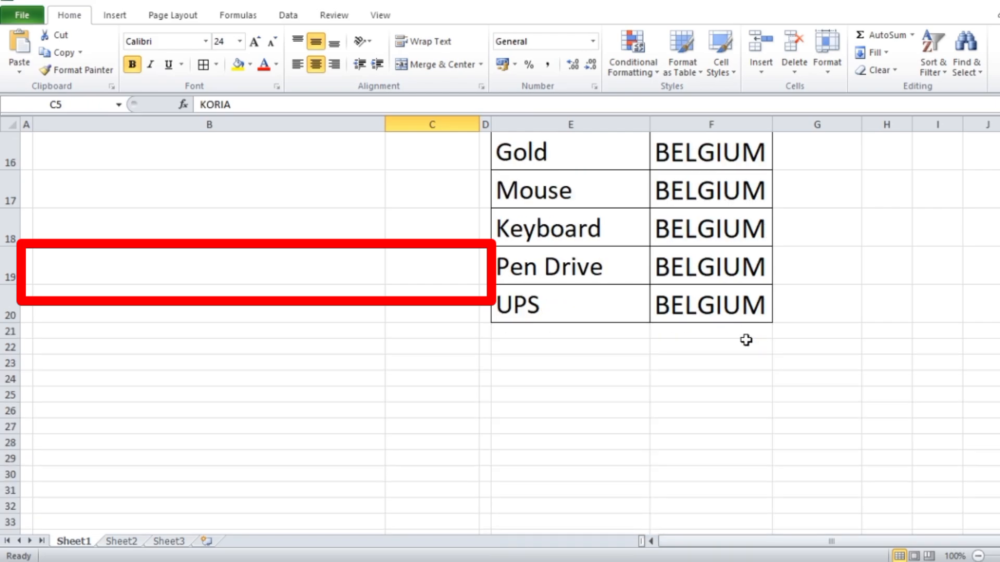
pyautogui.scroll(4, 743, 339)
pyautogui.click(743, 380)
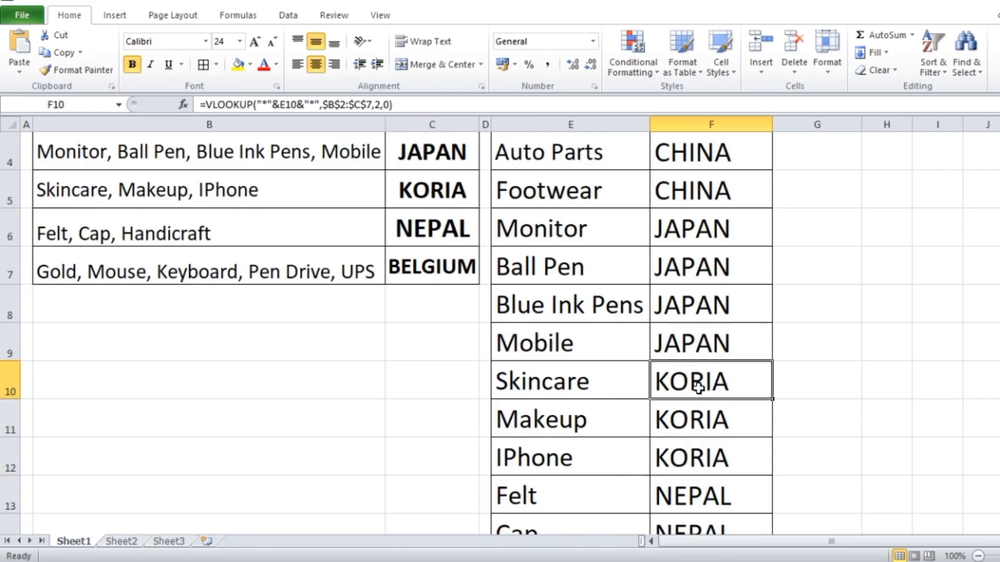
pyautogui.scroll(-1, 759, 357)
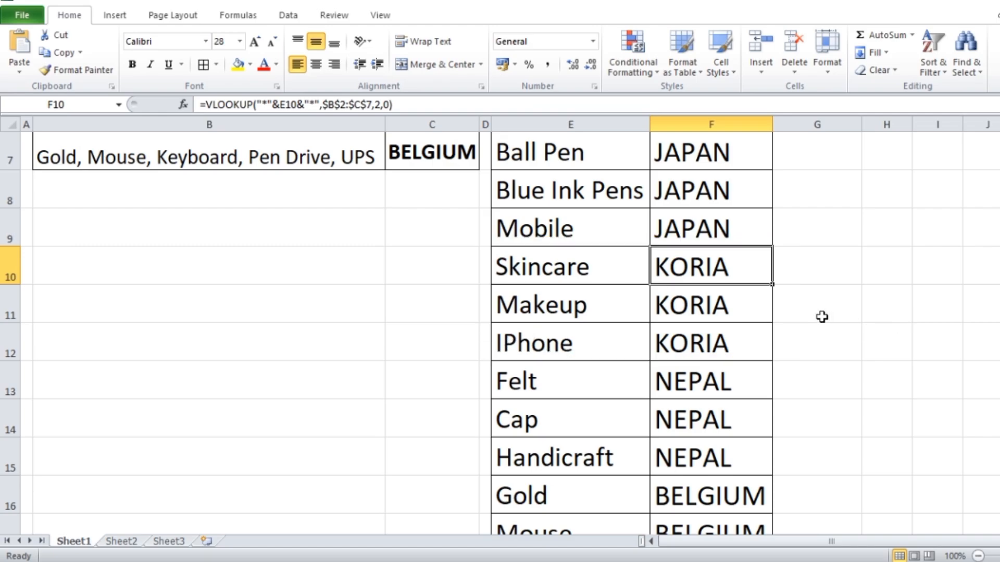
pyautogui.scroll(2, 822, 317)
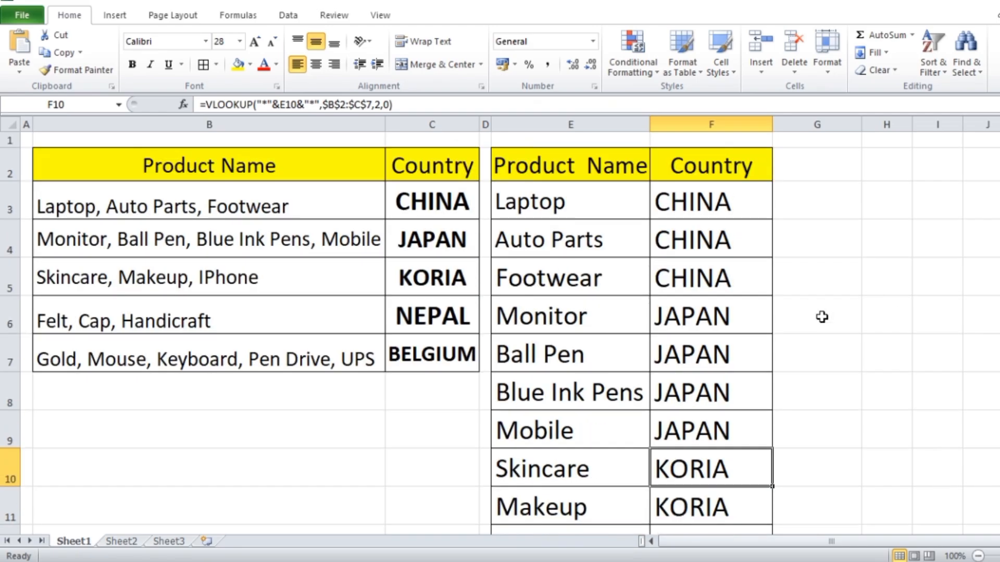